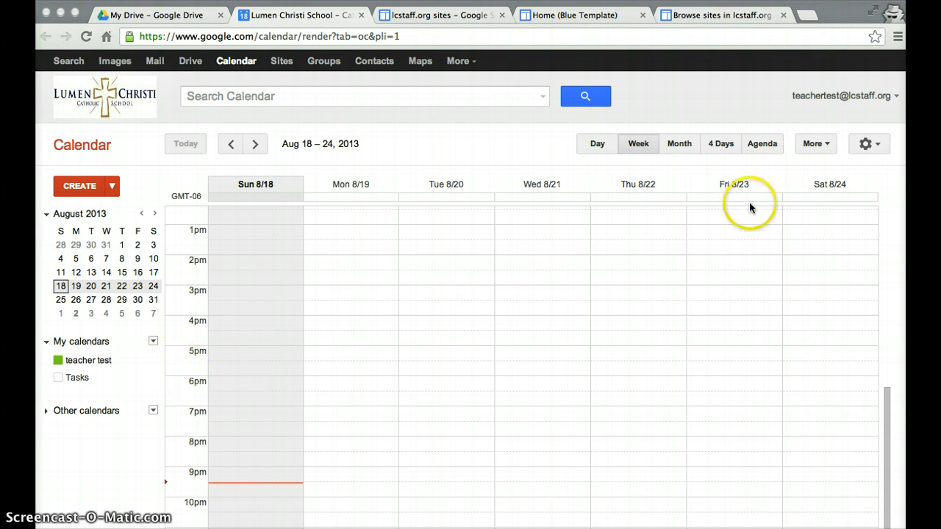
Step: Collapse and re-expand the My calendars list, and briefly view the calendars under Other calendars
left_click_drag(829, 16, 821, 19)
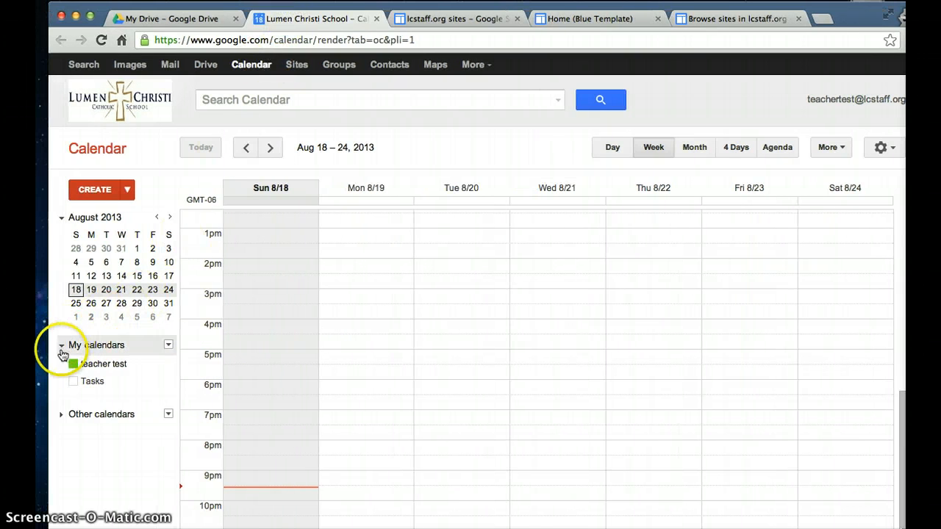
left_click(61, 350)
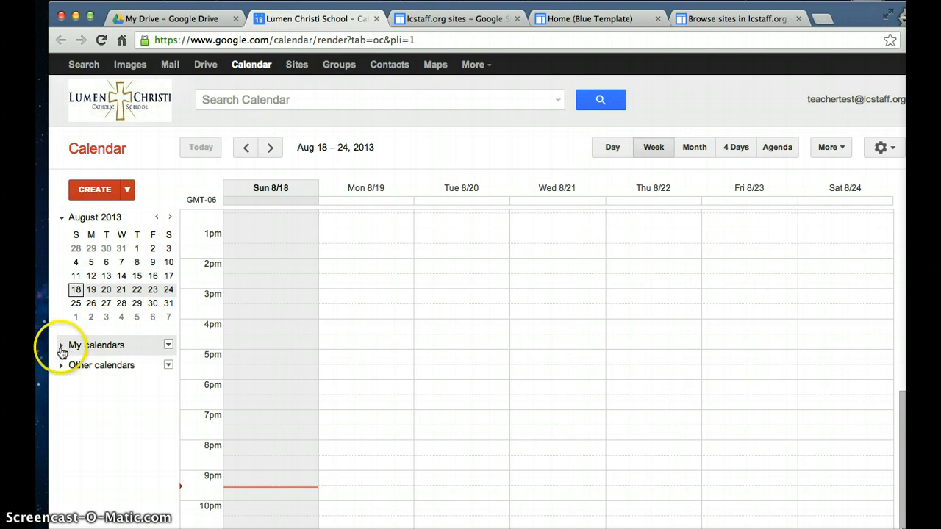
left_click(62, 371)
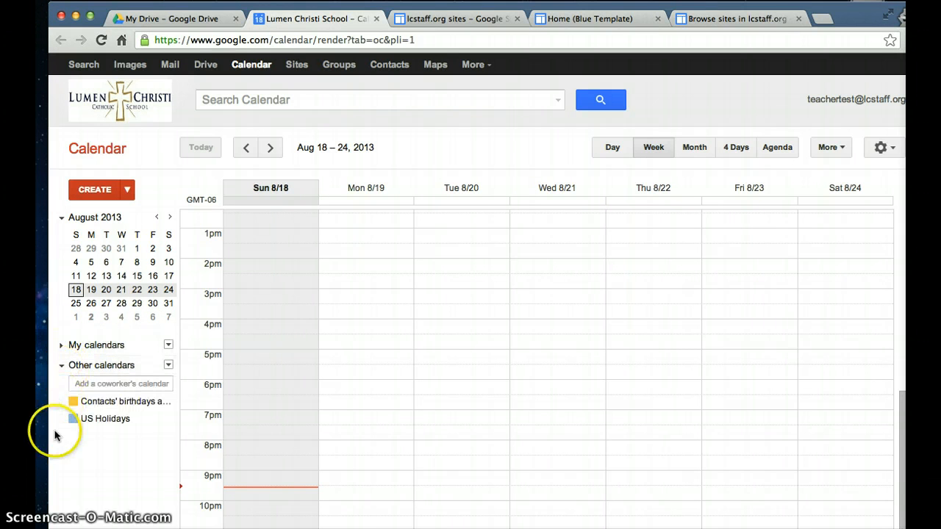
left_click(61, 364)
left_click(61, 345)
left_click(94, 378)
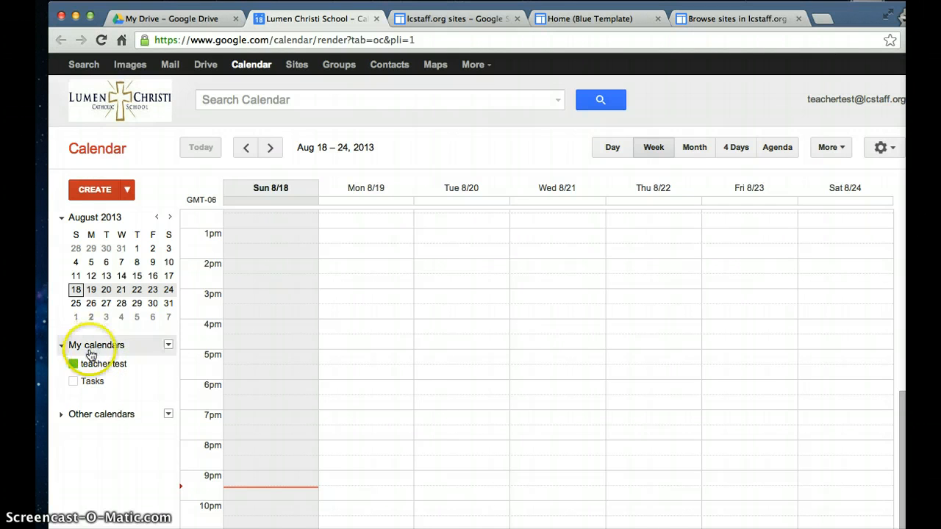
Step: Expand the Other calendars list while keeping My calendars expanded
left_click(64, 416)
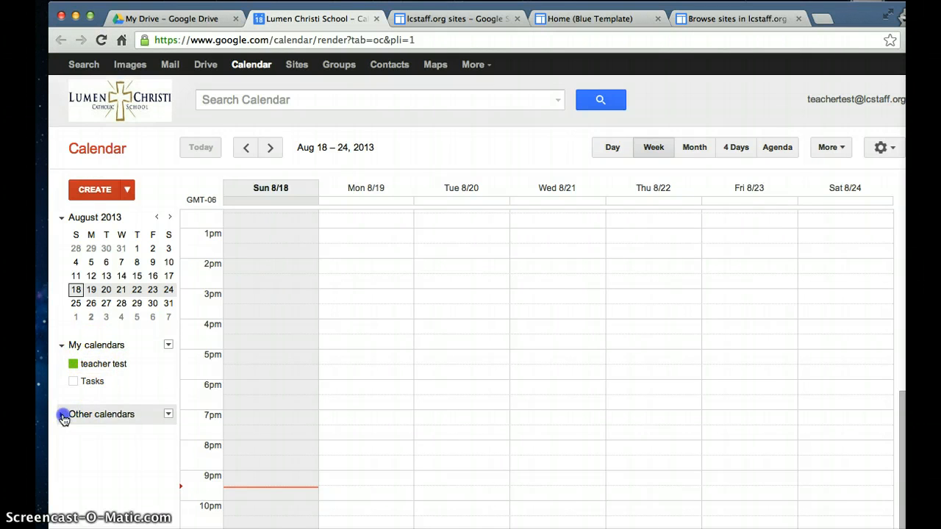
left_click(62, 416)
left_click(63, 416)
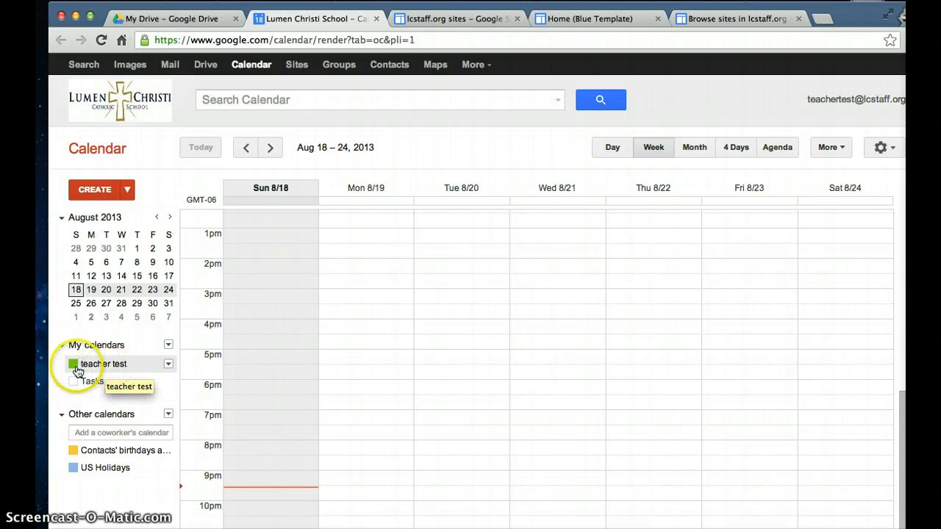
left_click(380, 330)
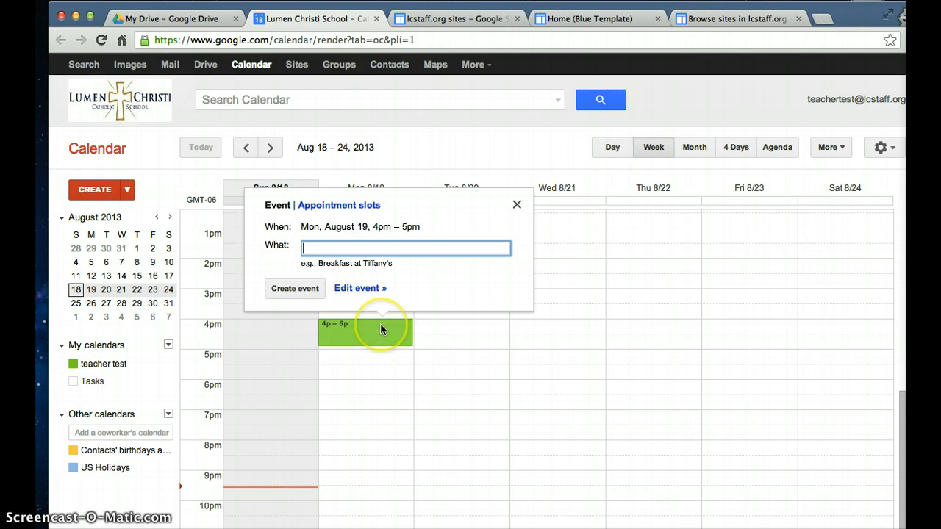
left_click(369, 379)
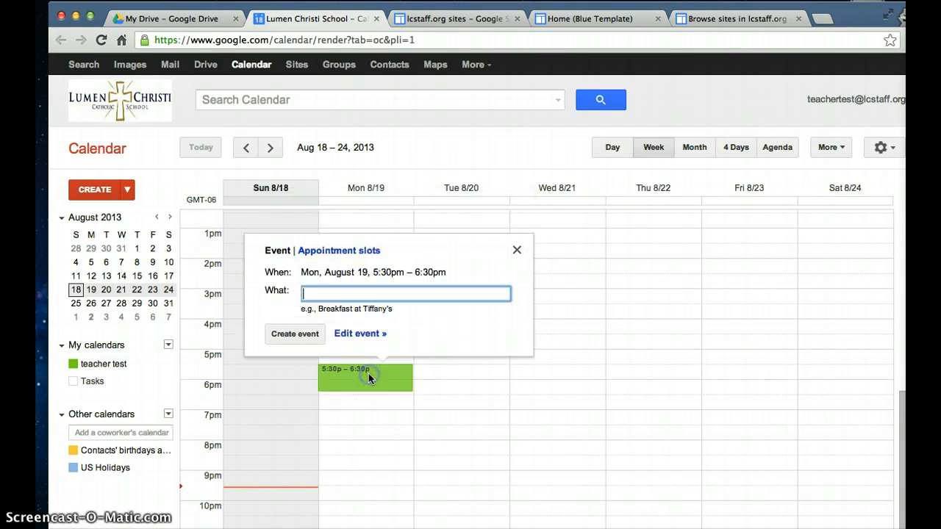
left_click(562, 325)
Step: Draft an event titled "Dentist appt" on Monday, August 19, 3:30pm–4:30pm, and open its full details for editing
left_click(374, 309)
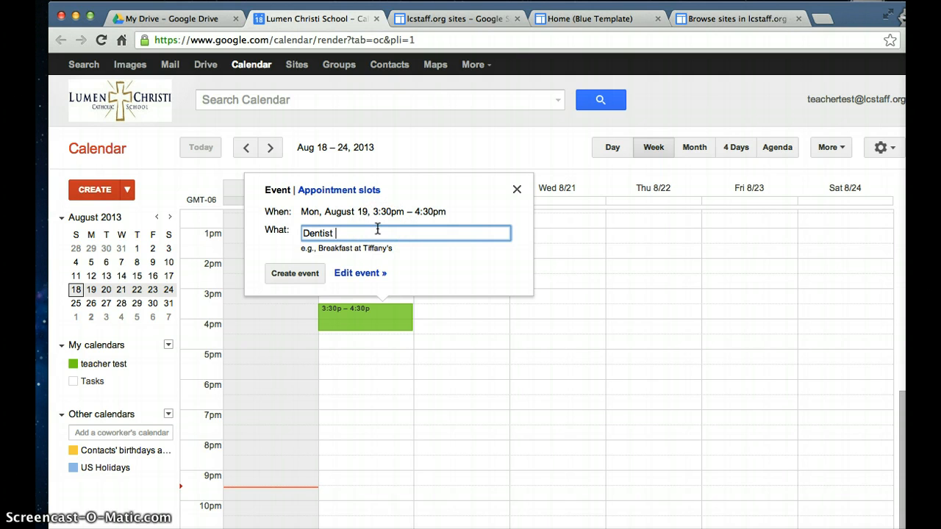
left_click(397, 233)
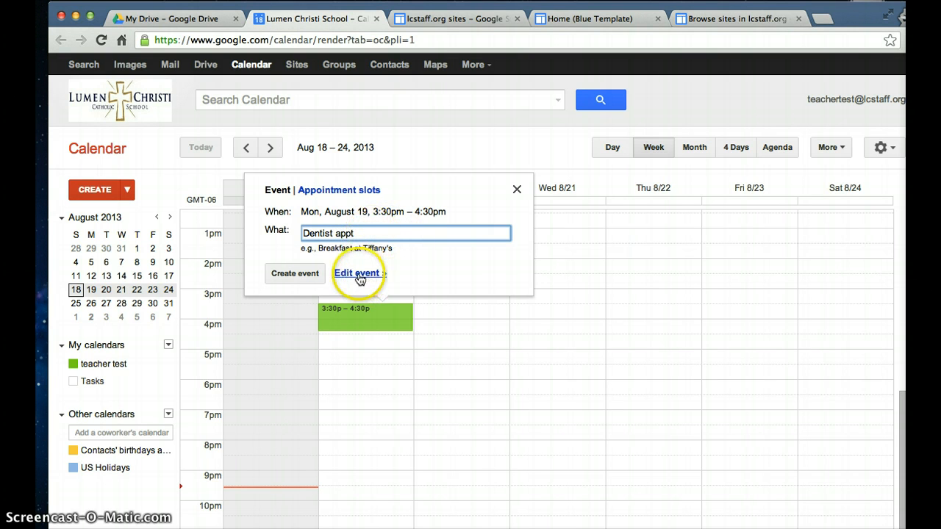
left_click(360, 273)
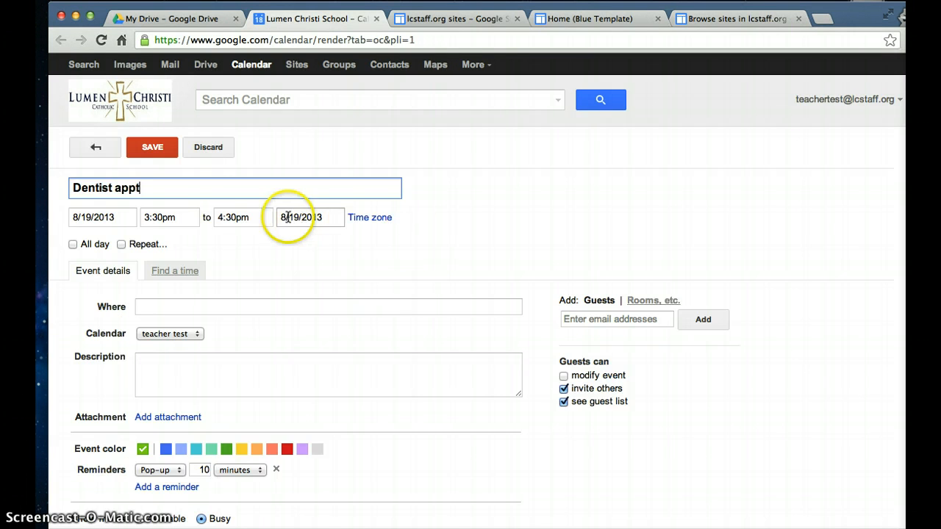
Step: Set the Dentist appt event's end time to 5:00pm
left_click(149, 217)
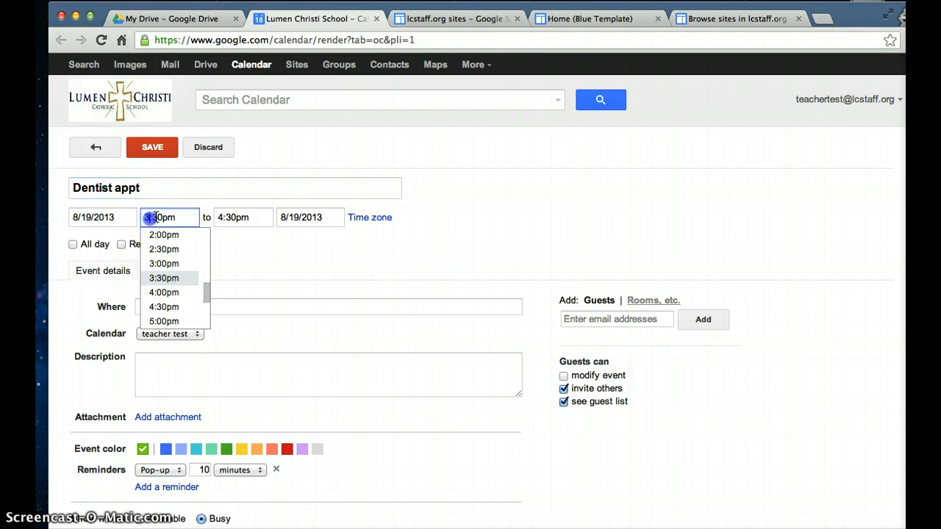
left_click(223, 221)
left_click(237, 279)
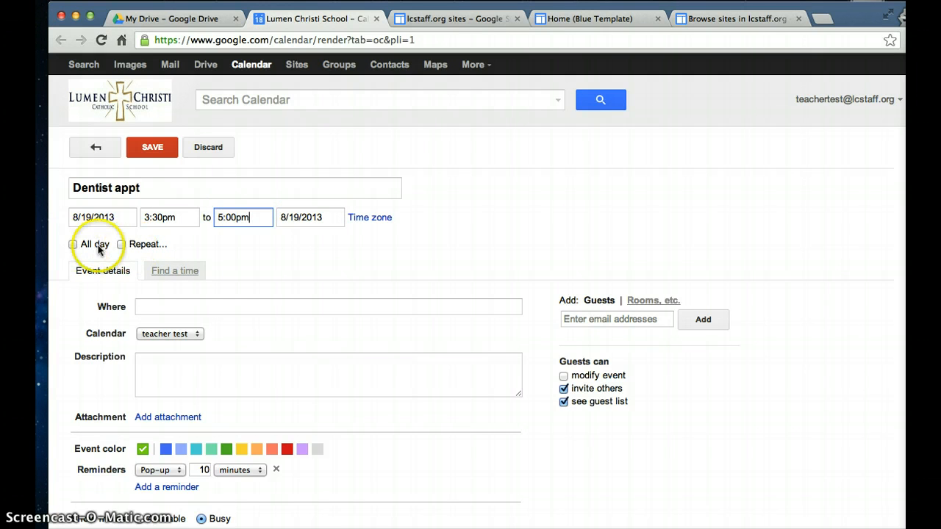
left_click(137, 249)
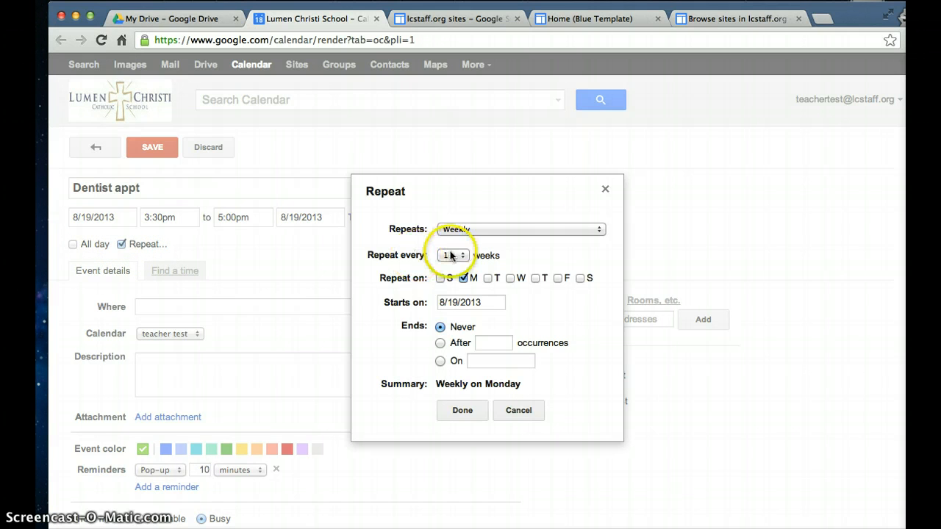
left_click(459, 256)
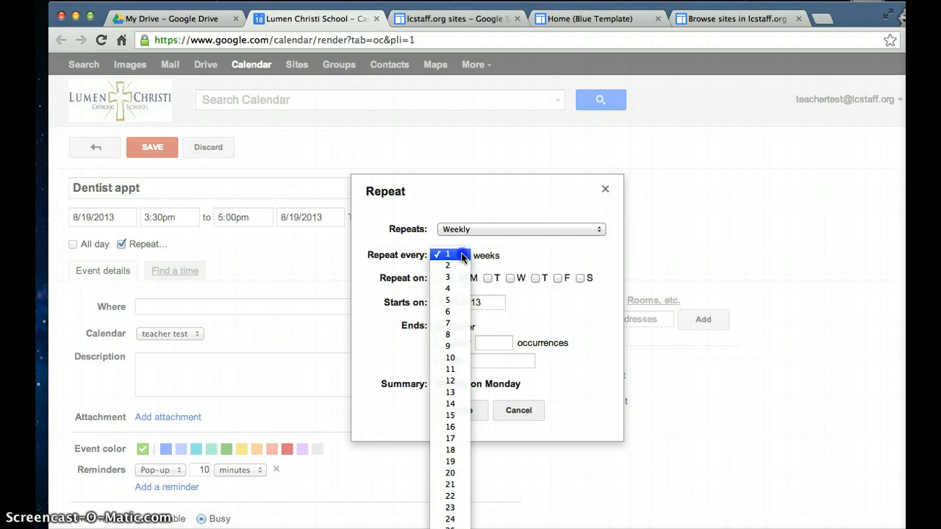
left_click(463, 255)
left_click(468, 277)
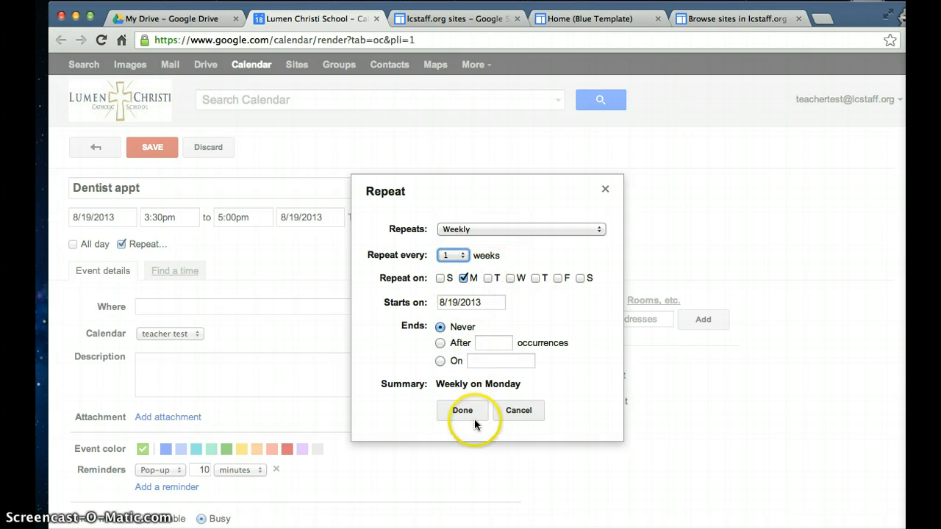
left_click(515, 414)
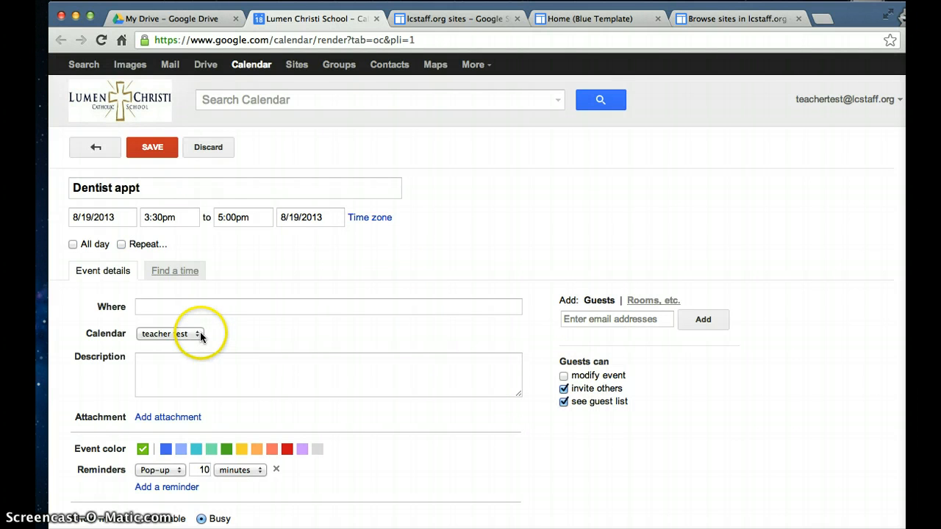
Step: Enter "Dr Office" as the location of the Dentist appt event
left_click(190, 308)
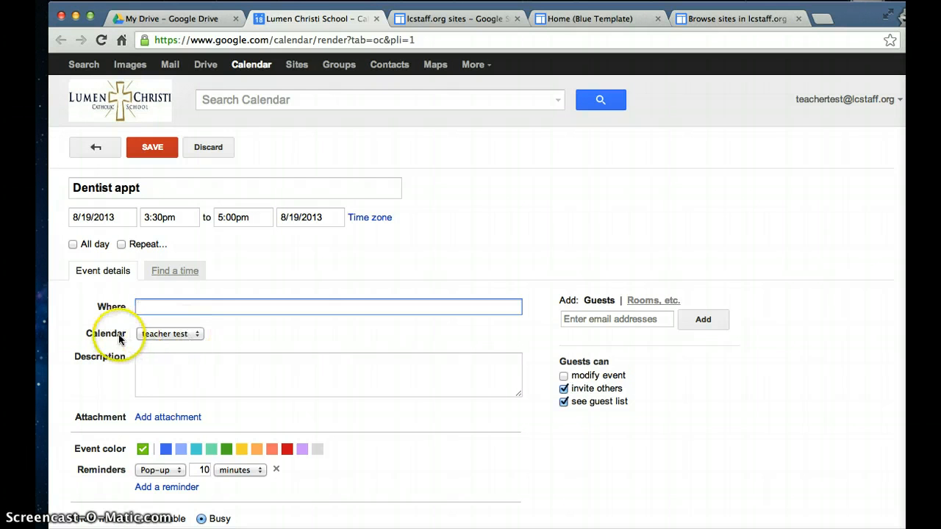
left_click(195, 335)
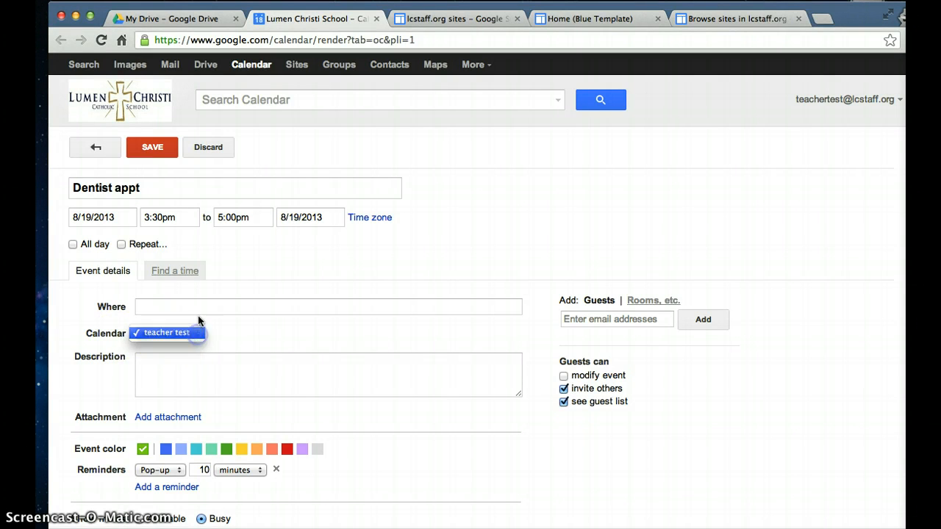
left_click(199, 307)
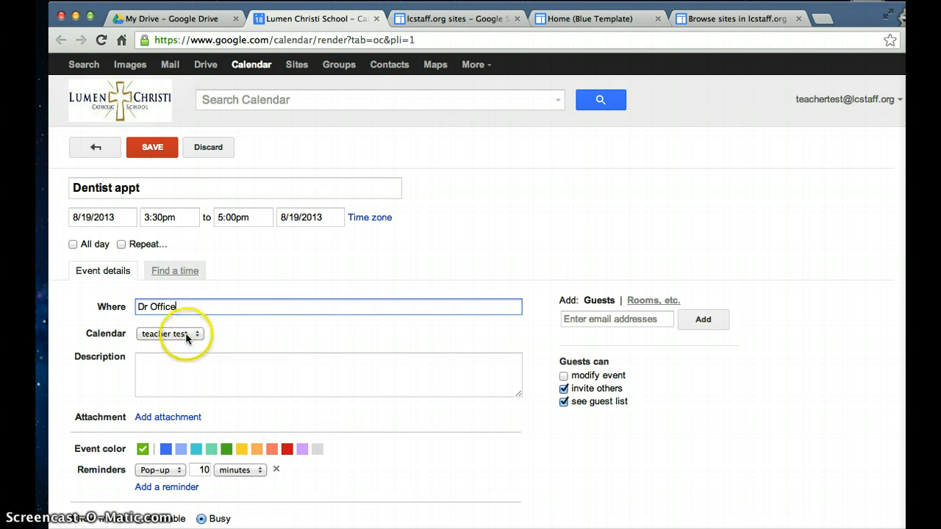
Step: Check the calendar choices for the Dentist appt event, keep teacher test, and save the event
left_click(186, 334)
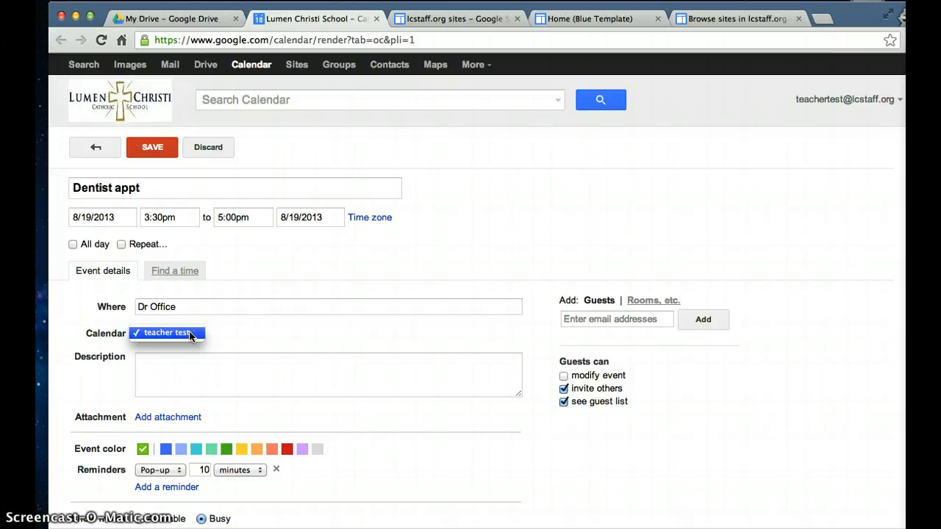
left_click(237, 336)
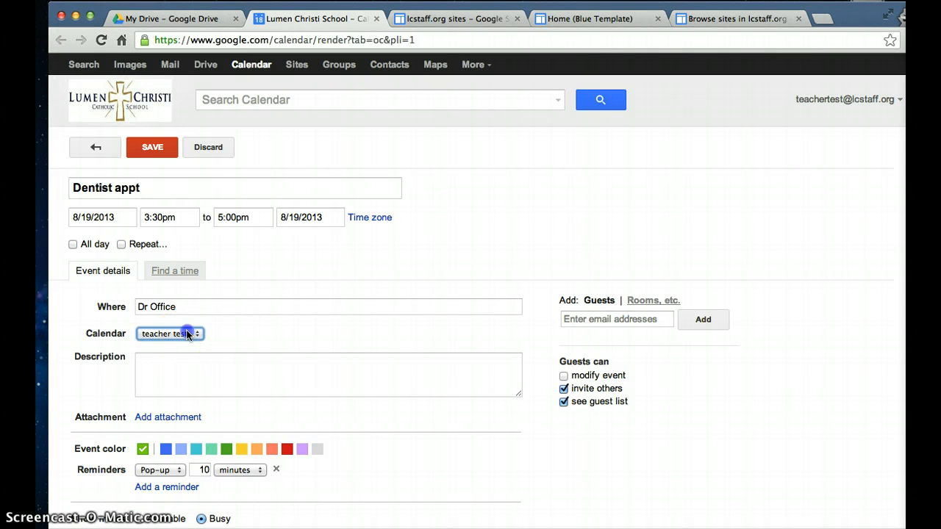
left_click(187, 334)
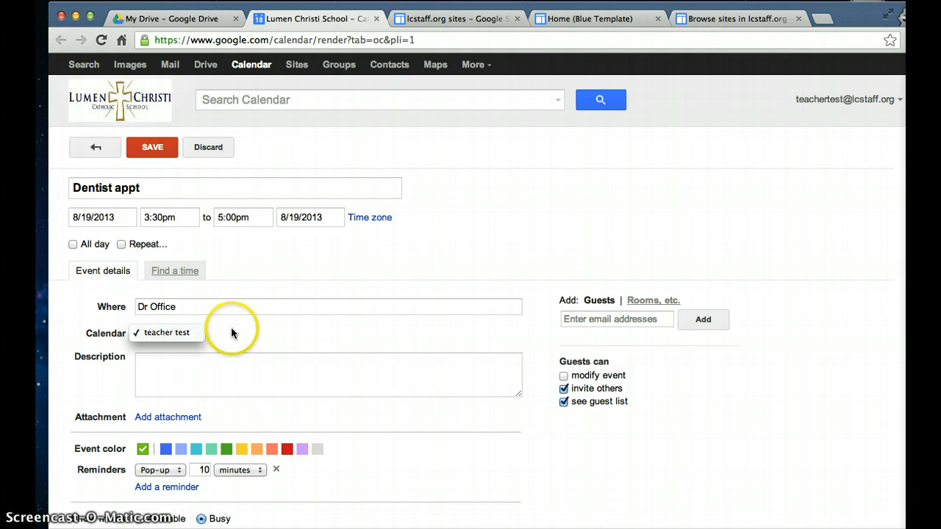
left_click(232, 333)
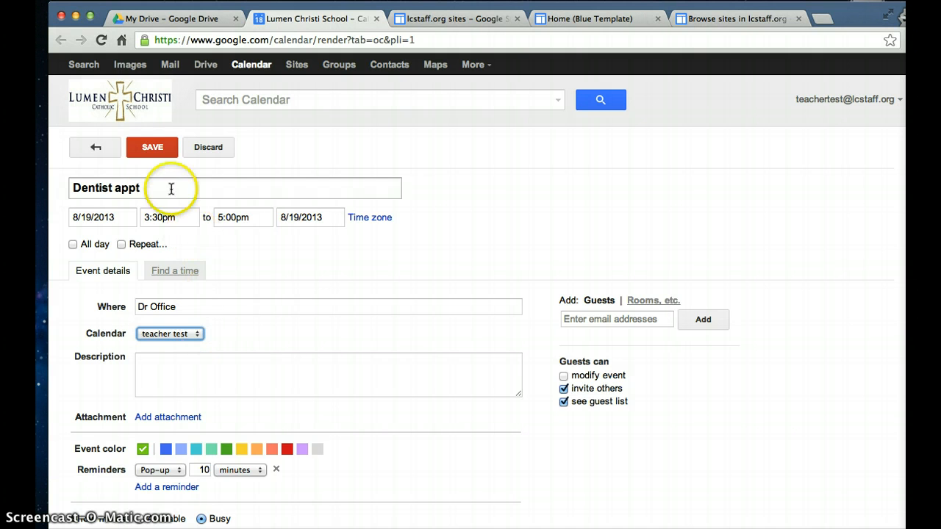
left_click(156, 145)
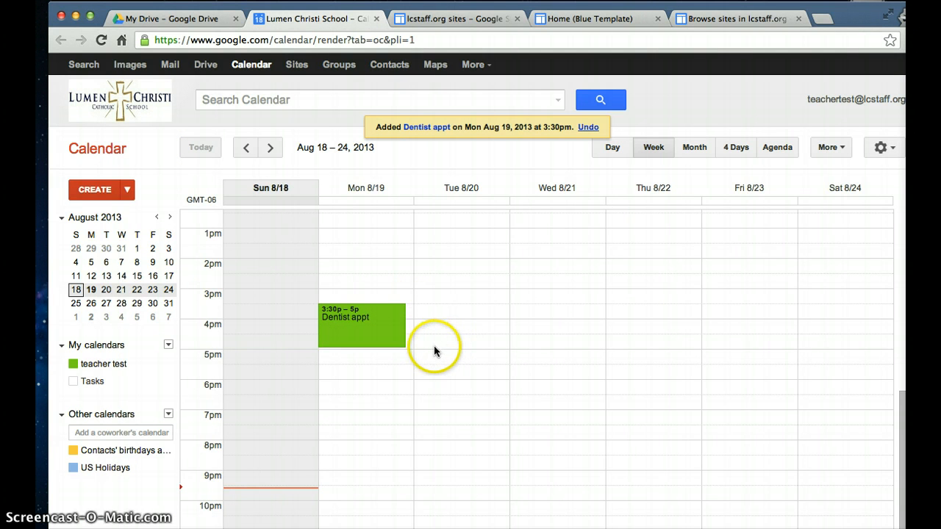
Step: Move the Dentist appt event to Tuesday, August 20, and stretch it to run from 2pm to 5:30pm
left_click(433, 348)
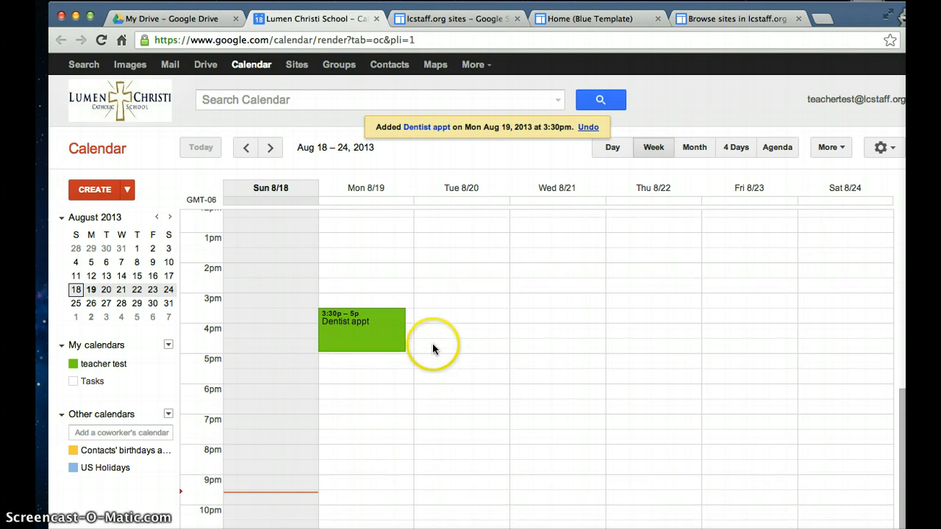
left_click(429, 346)
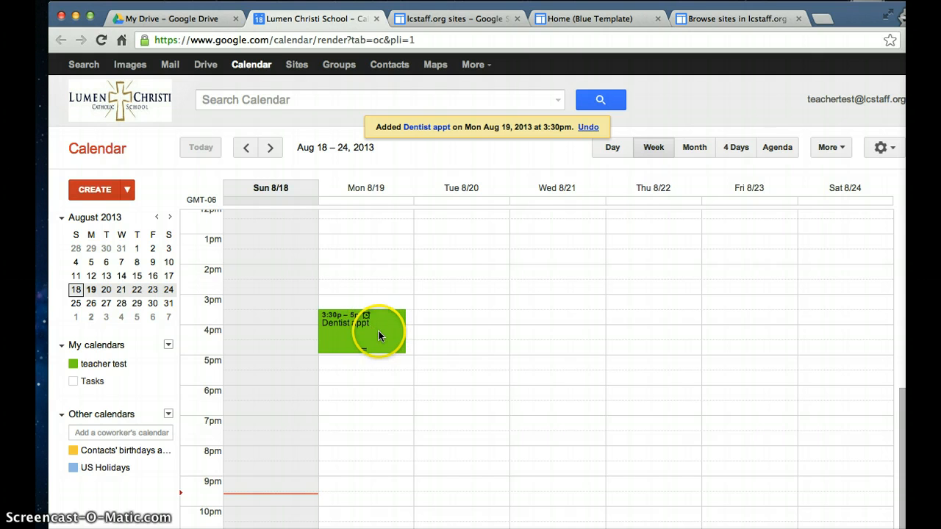
left_click_drag(379, 334, 460, 363)
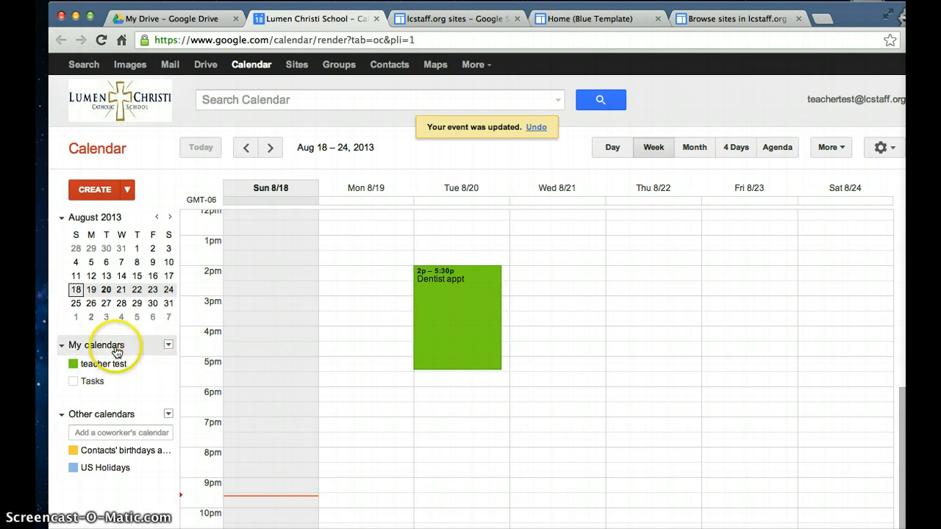
Step: Start a new calendar under My calendars and name it "Home Room Calendar"
left_click(62, 346)
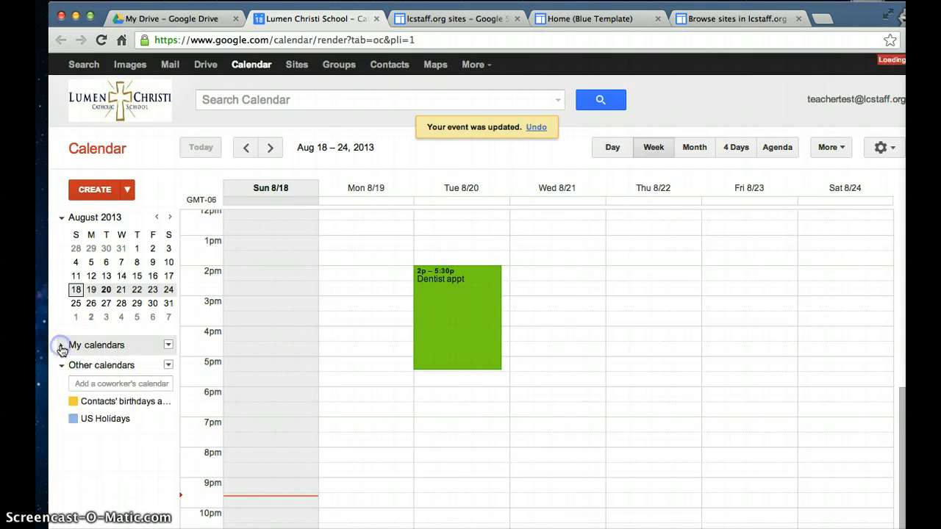
left_click(62, 346)
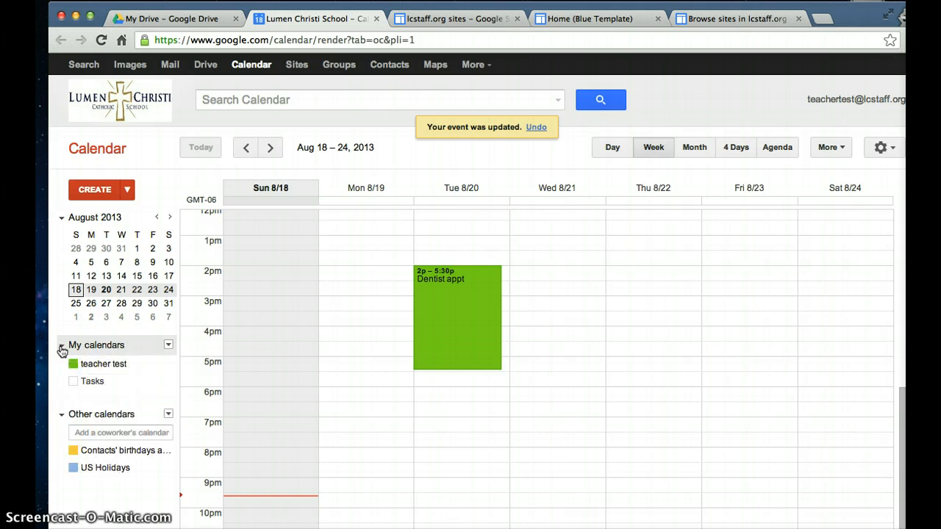
left_click(169, 345)
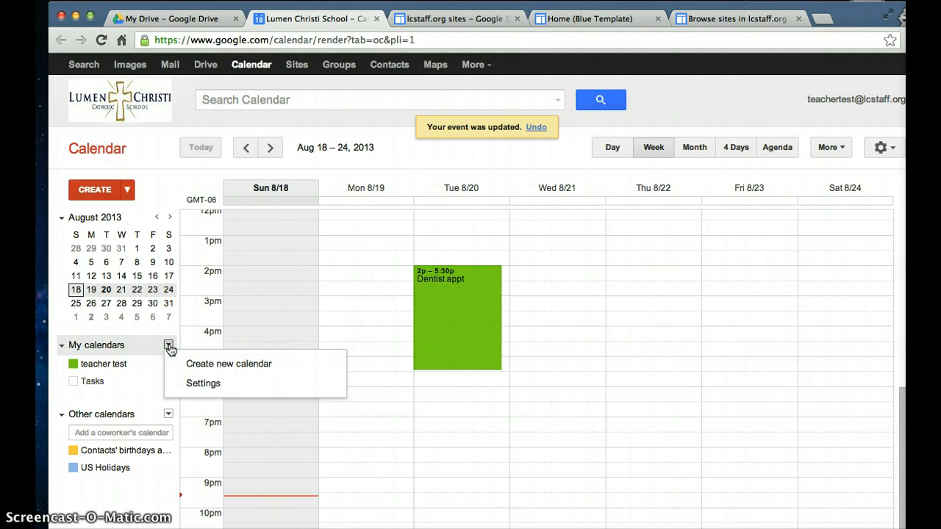
left_click(200, 367)
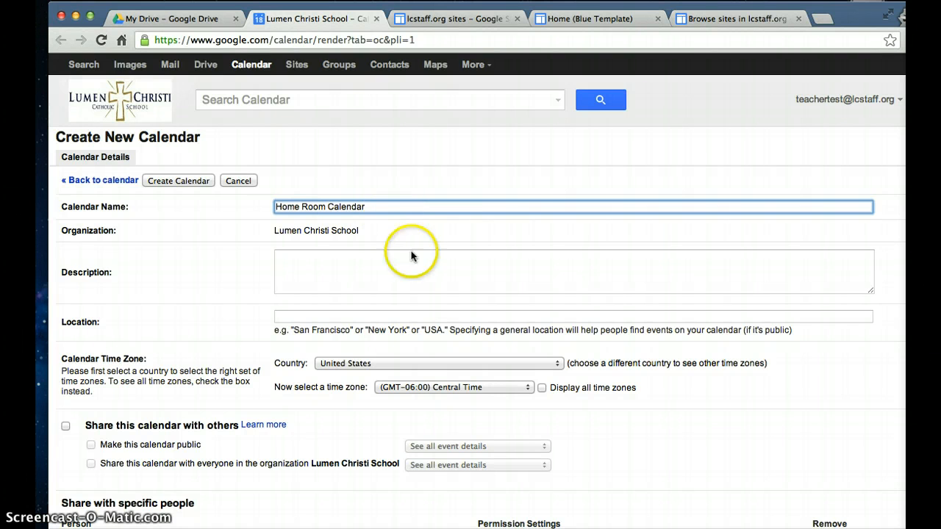
Step: Review the new calendar's description, location, time zone and sharing options
scroll(557, 308, "down", 2)
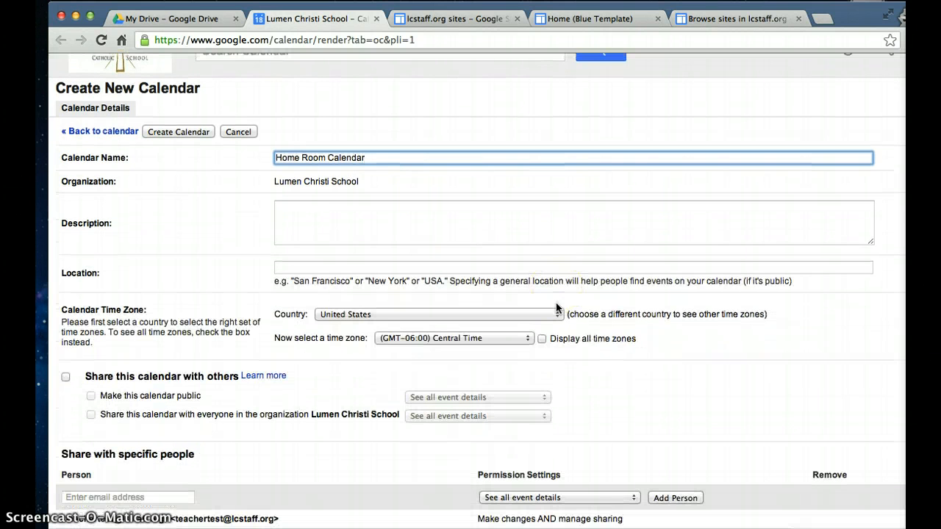
scroll(557, 308, "down", 1)
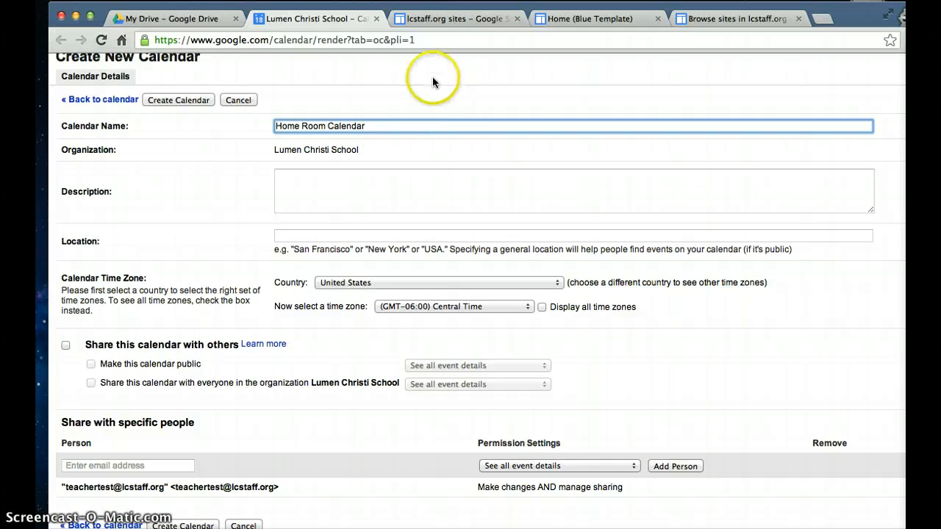
left_click(368, 185)
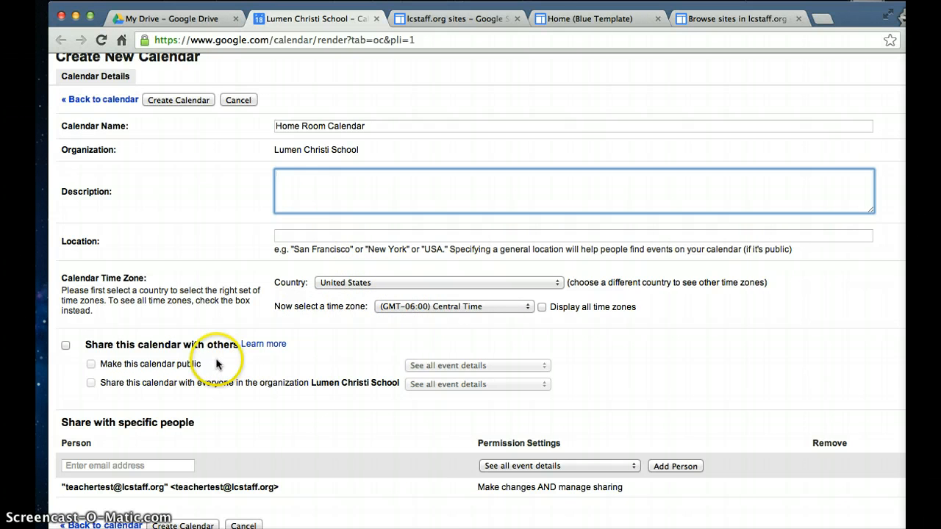
Step: Try sharing the new calendar with others and making it public, and turn these sharing options off again
left_click(65, 346)
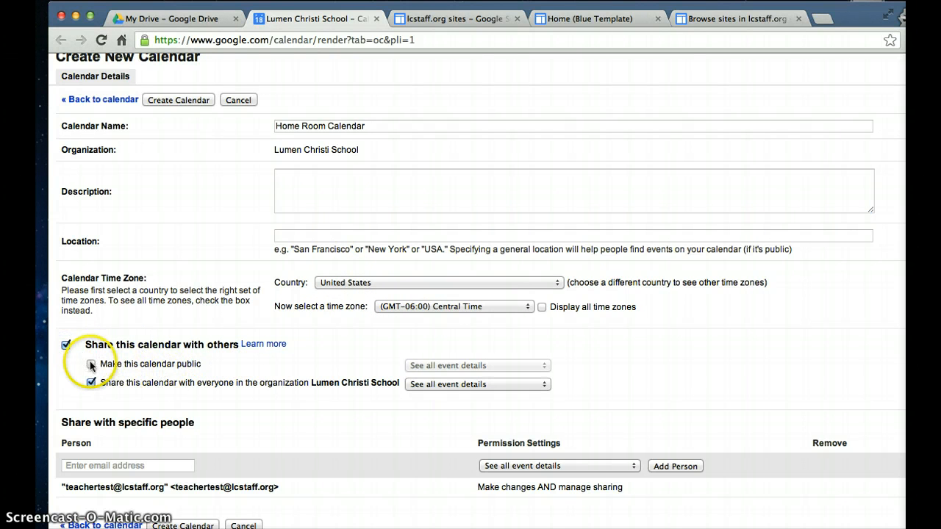
left_click(91, 365)
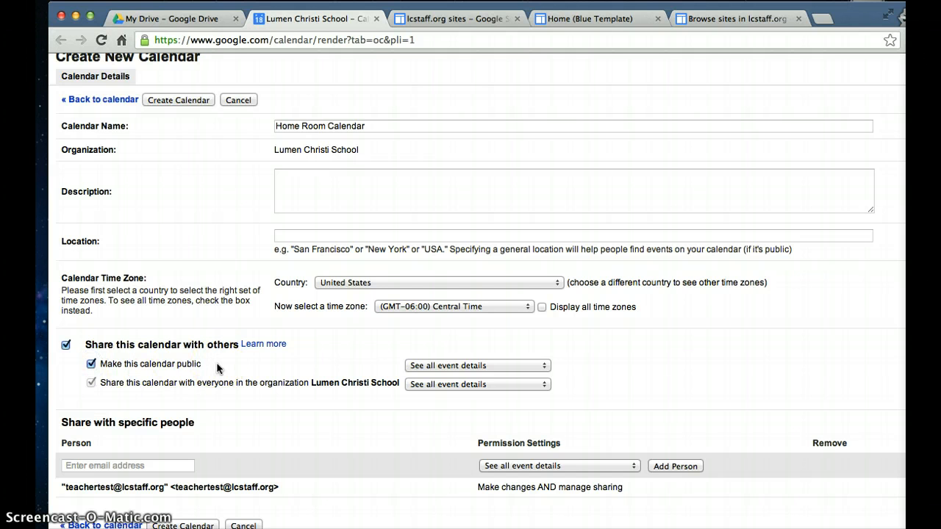
left_click(91, 364)
left_click(65, 345)
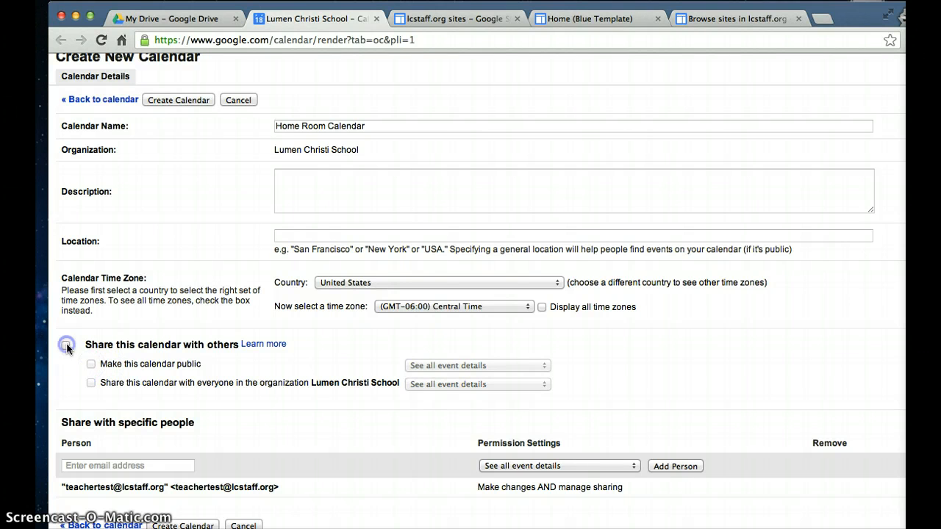
Step: Share the new calendar with a specific staff member by looking up their name and adding their suggested address
left_click(97, 465)
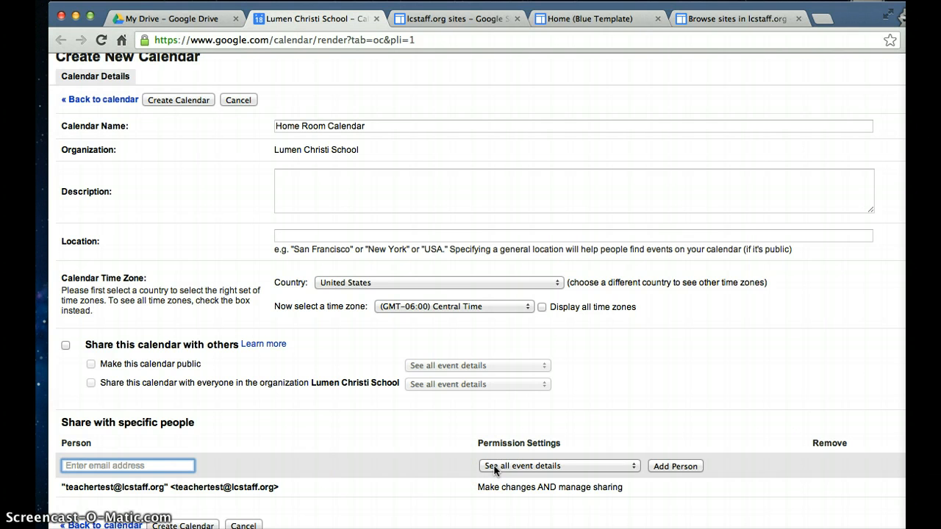
type("Kat")
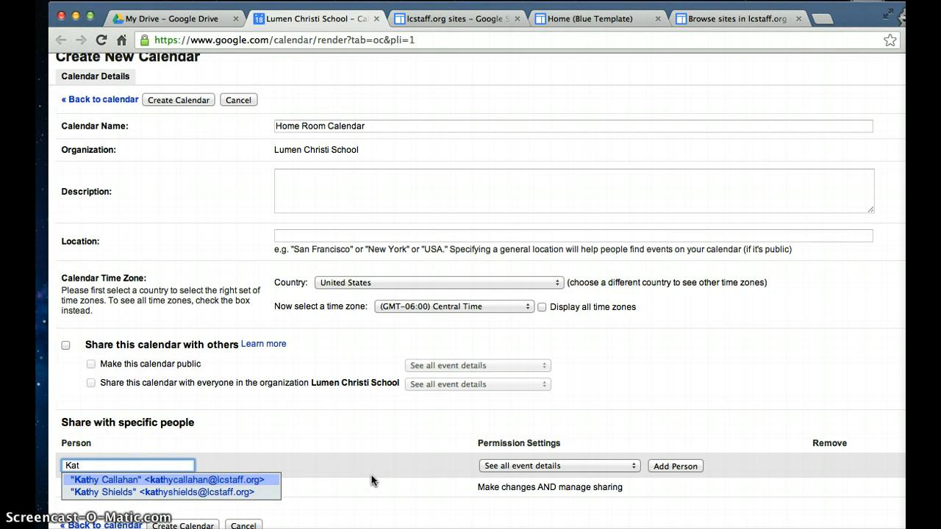
left_click(135, 480)
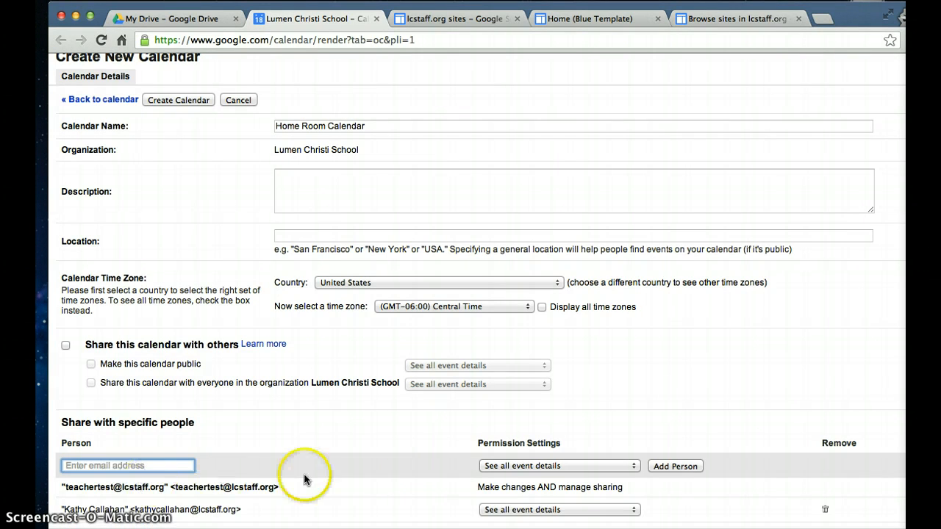
scroll(315, 478, "down", 1)
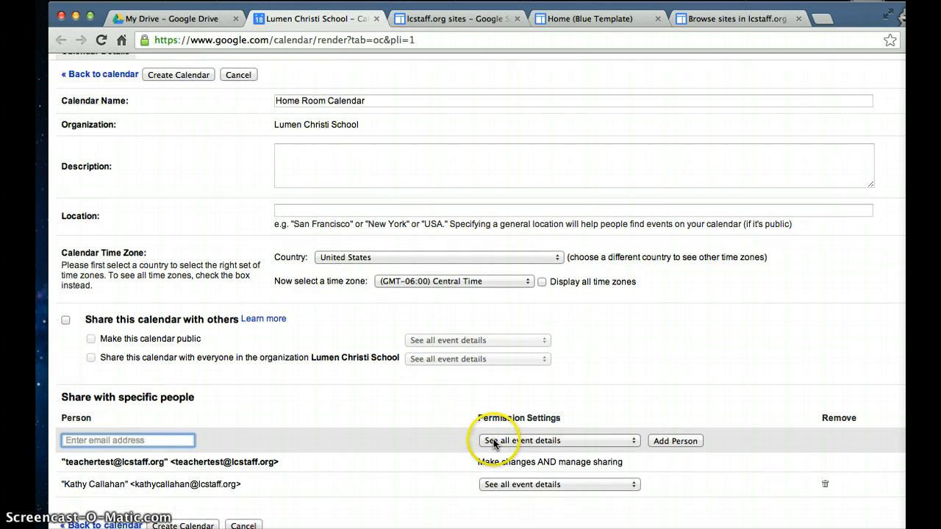
Step: Set the permission for adding a person to Make changes AND manage sharing, and create the Home Room Calendar
left_click(566, 439)
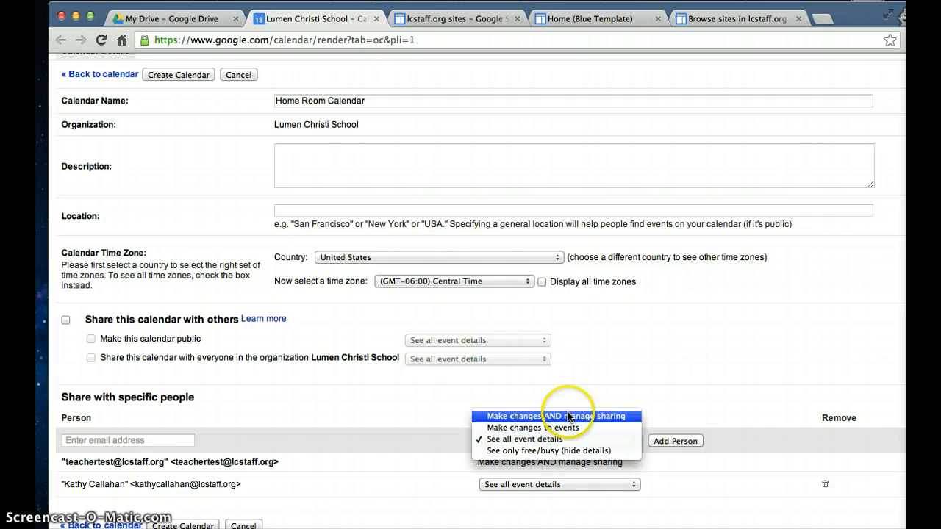
left_click(597, 417)
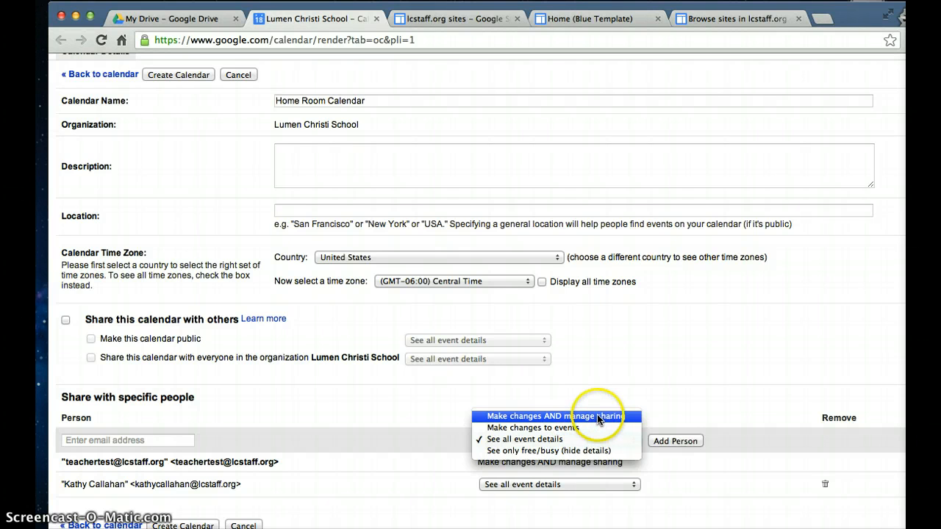
left_click(599, 419)
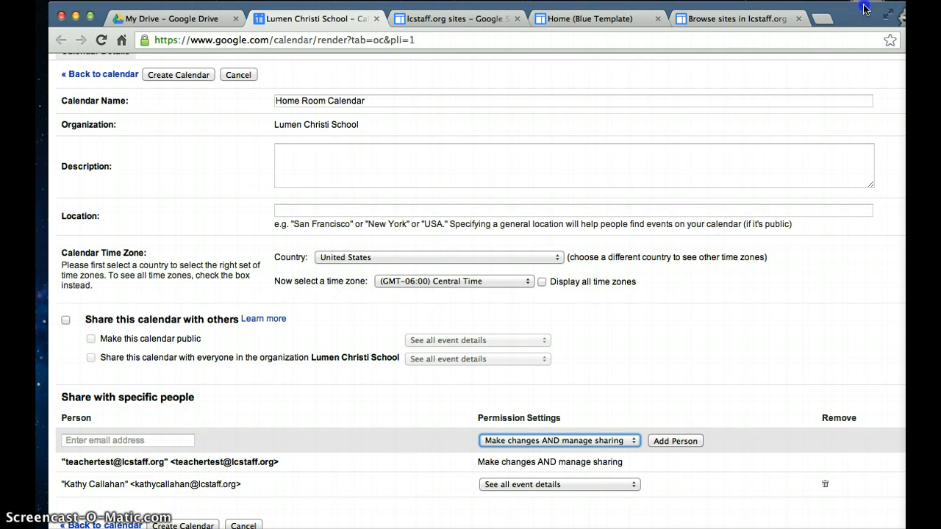
left_click_drag(862, 10, 864, 1)
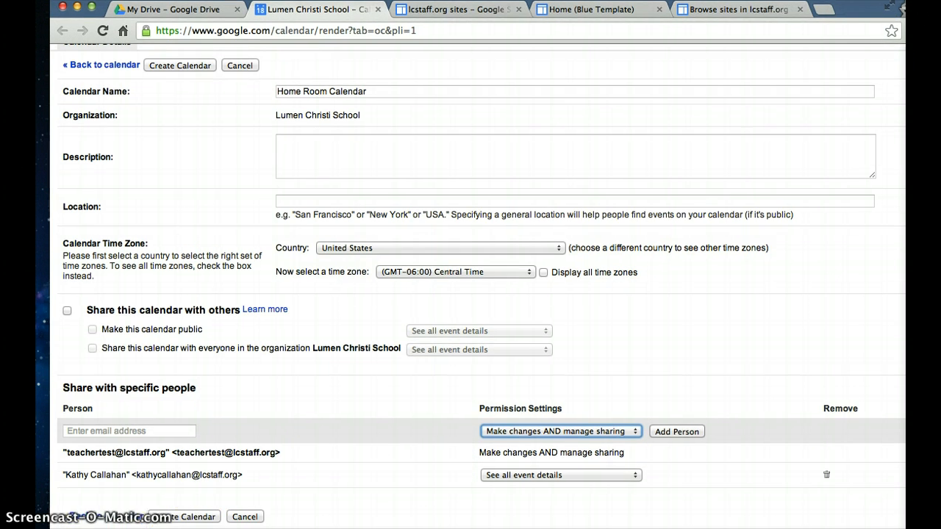
left_click(185, 516)
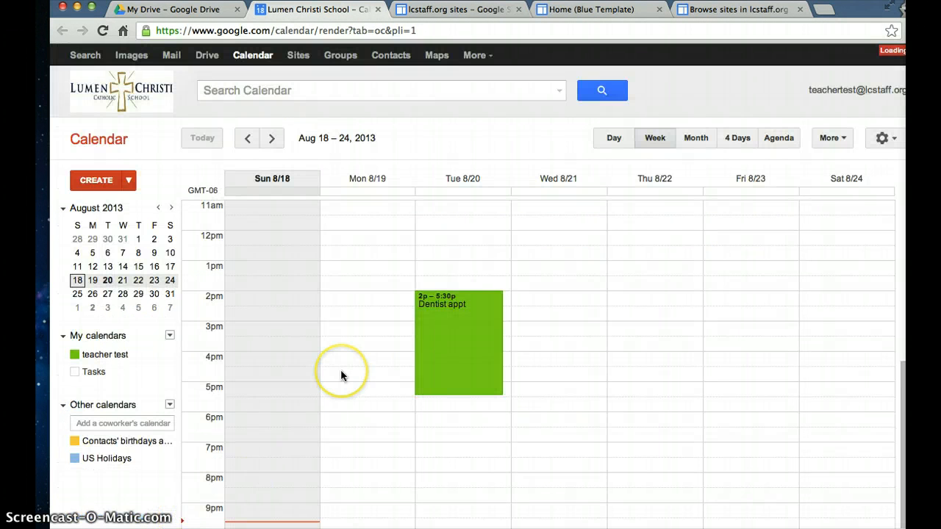
left_click(64, 339)
left_click(64, 339)
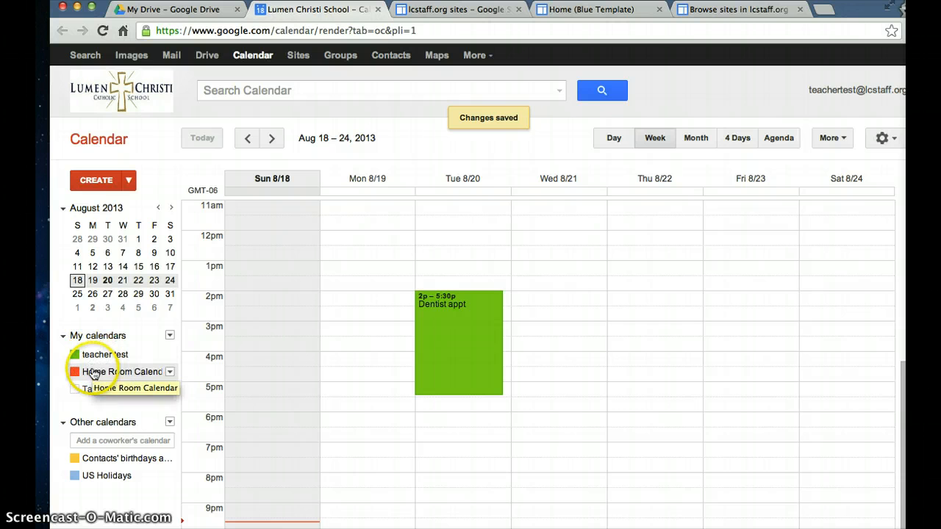
left_click(538, 334)
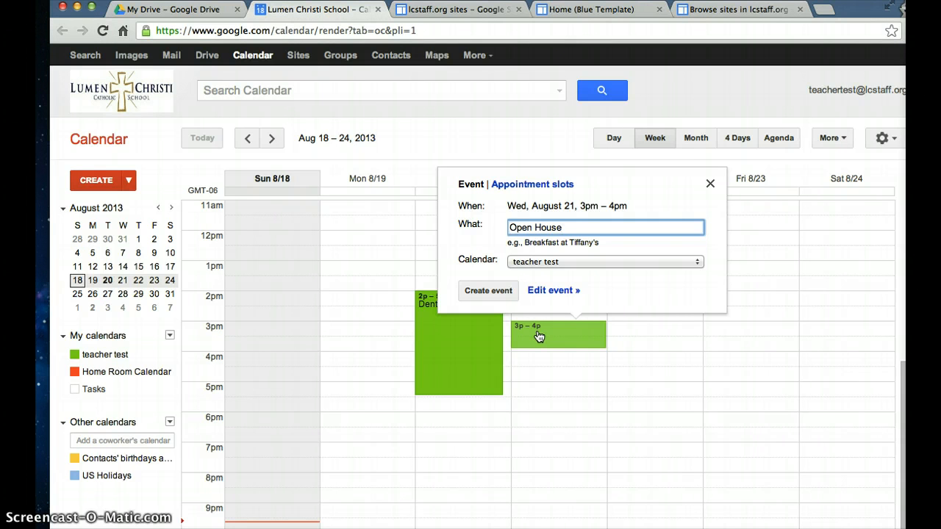
left_click(536, 335)
left_click(608, 261)
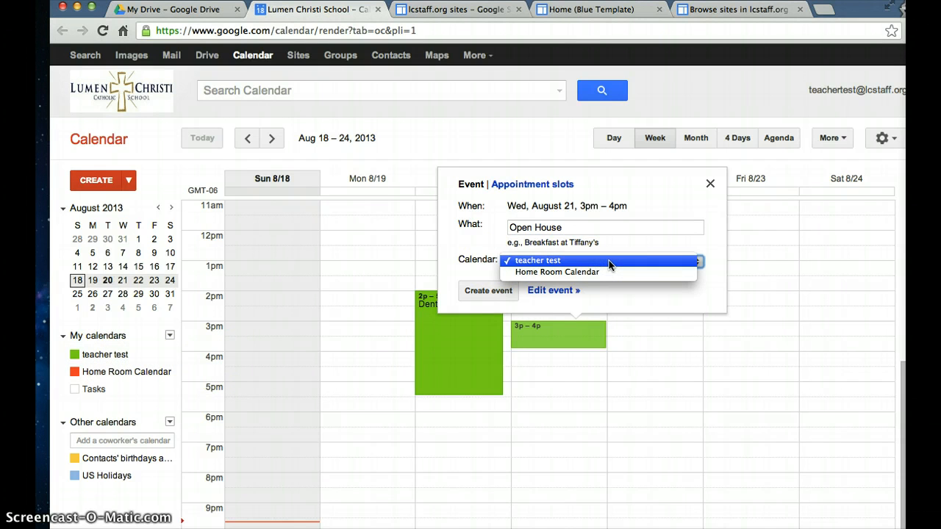
left_click(609, 271)
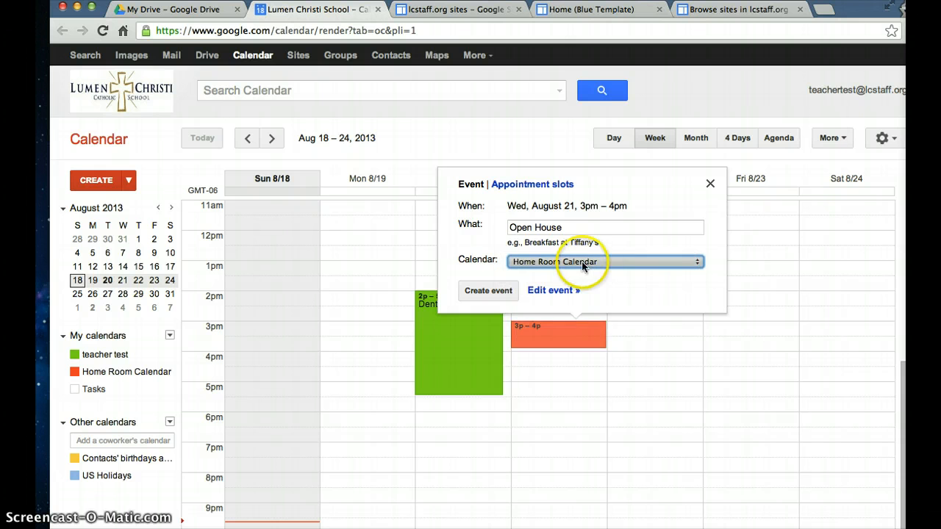
left_click(582, 264)
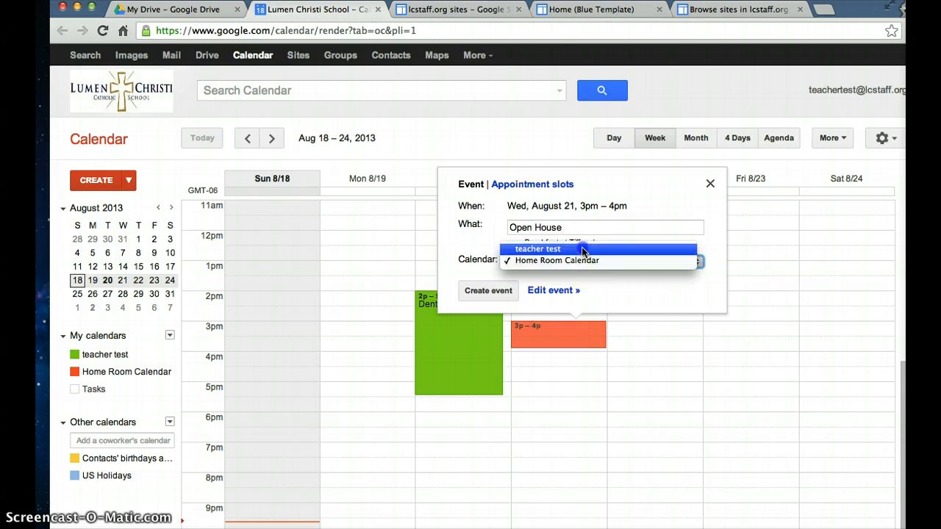
left_click(581, 248)
left_click(586, 260)
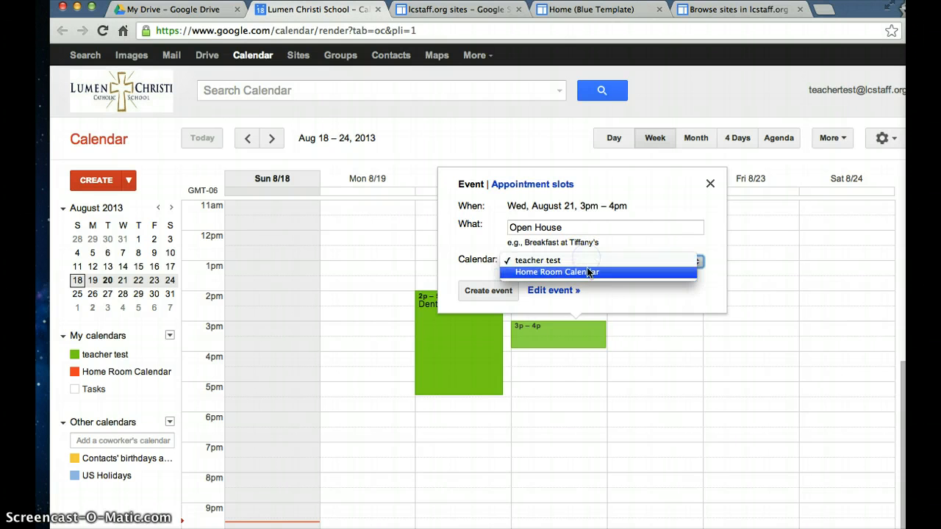
left_click(588, 270)
left_click(584, 351)
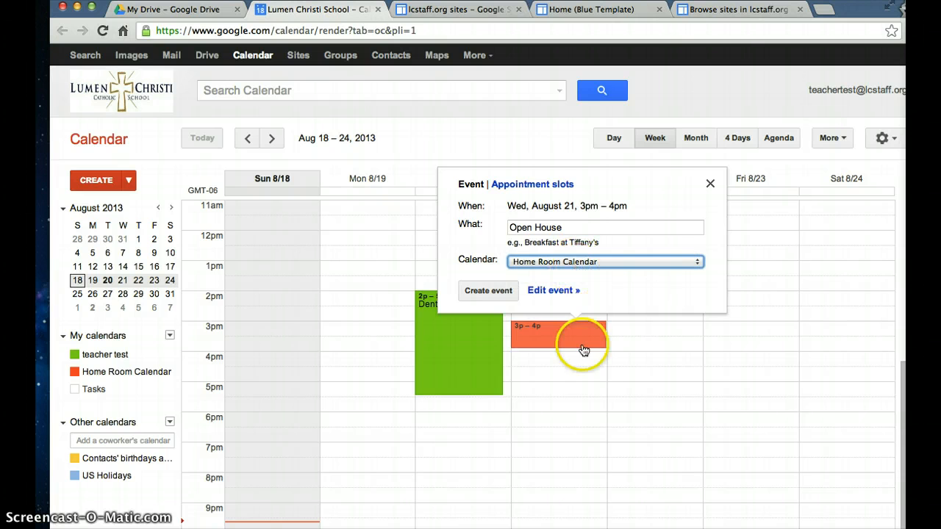
left_click(594, 398)
left_click(708, 260)
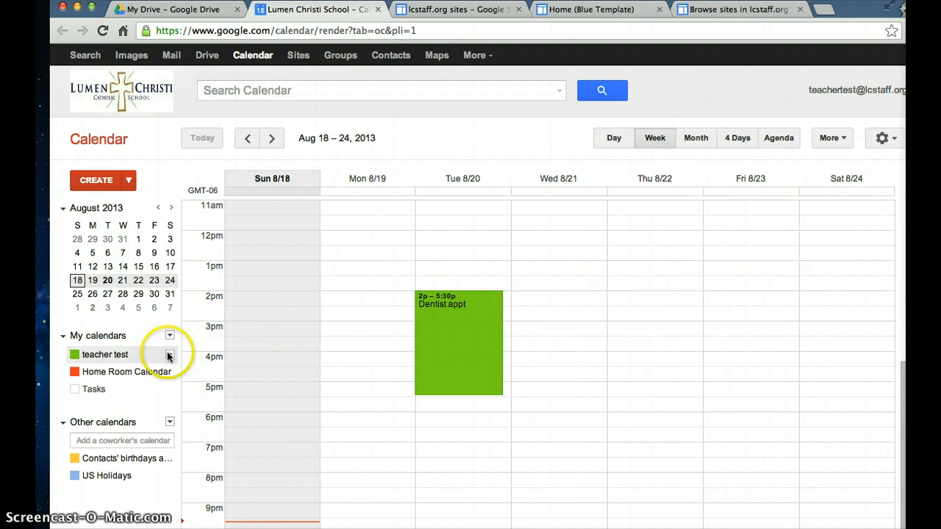
Step: Create an Open House event in the Home Room Calendar on Wednesday, August 21, and stretch it to run from 2:30pm to 9pm
left_click(567, 330)
left_click(580, 213)
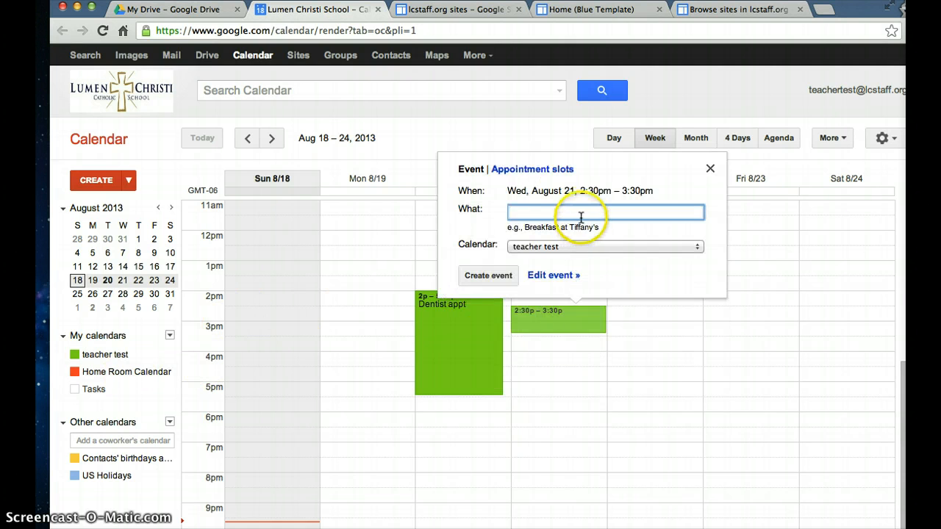
type("Open House")
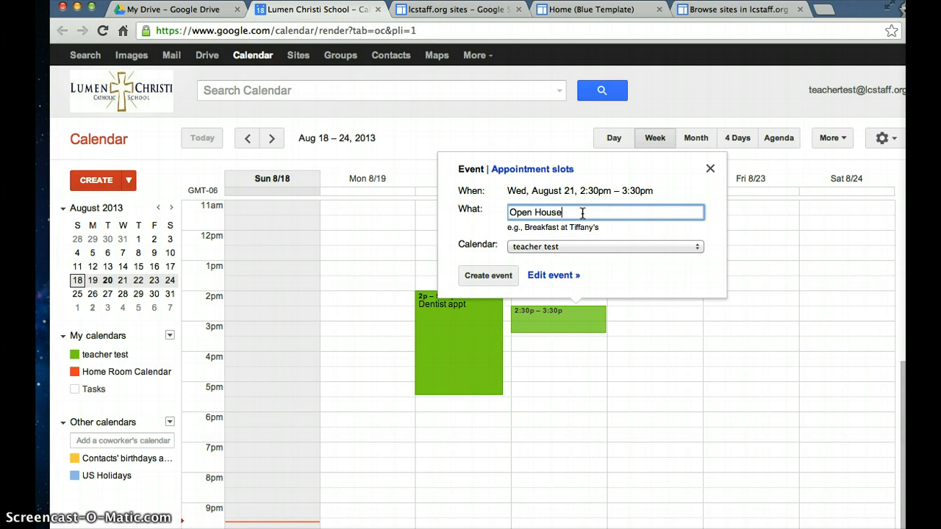
left_click(634, 246)
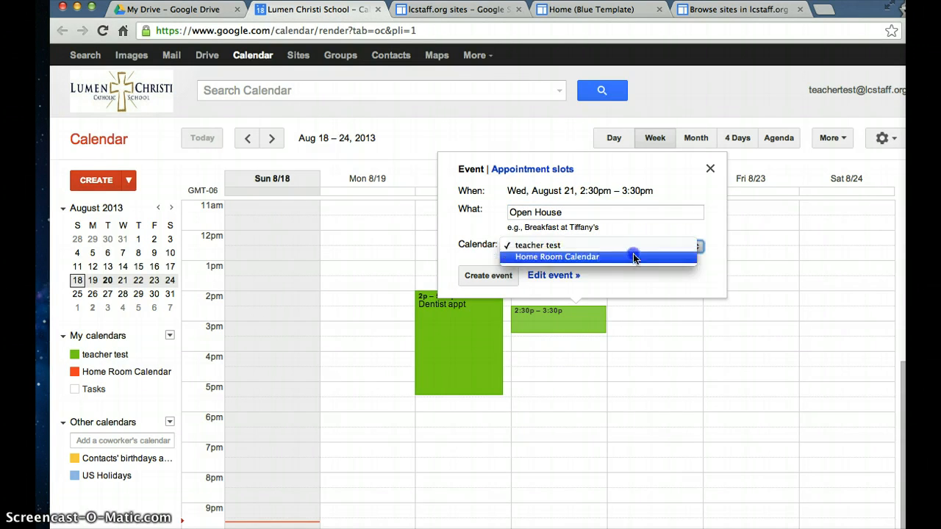
left_click(632, 255)
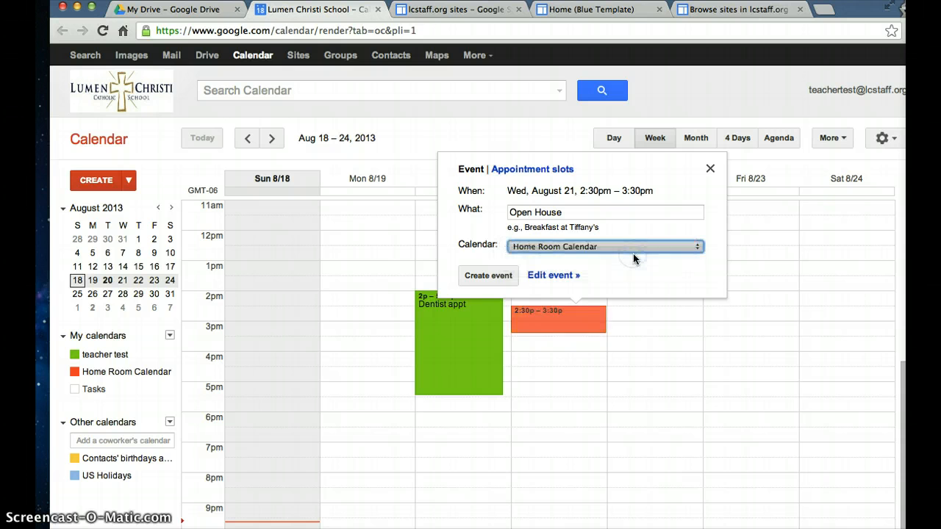
left_click(494, 280)
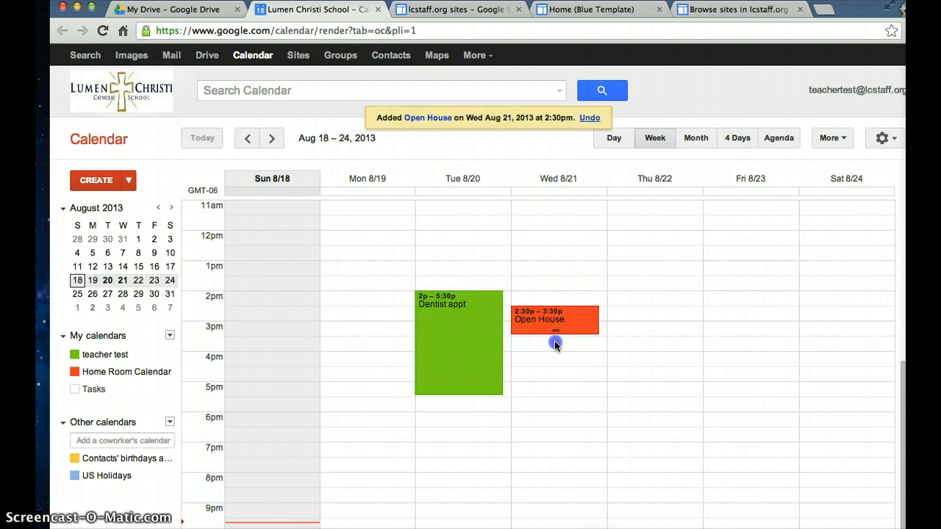
left_click_drag(554, 340, 556, 484)
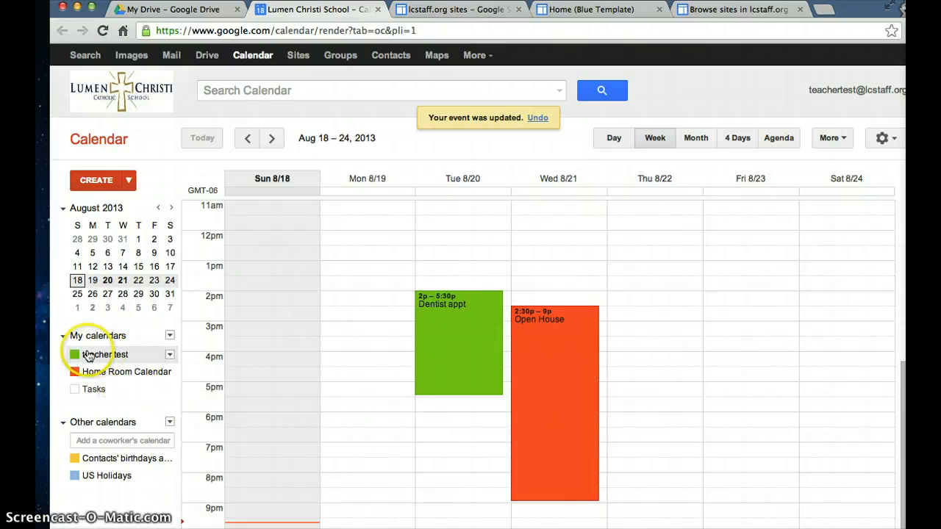
Step: Hide the Home Room Calendar and teacher test calendars, and show only the Home Room Calendar events
left_click(75, 373)
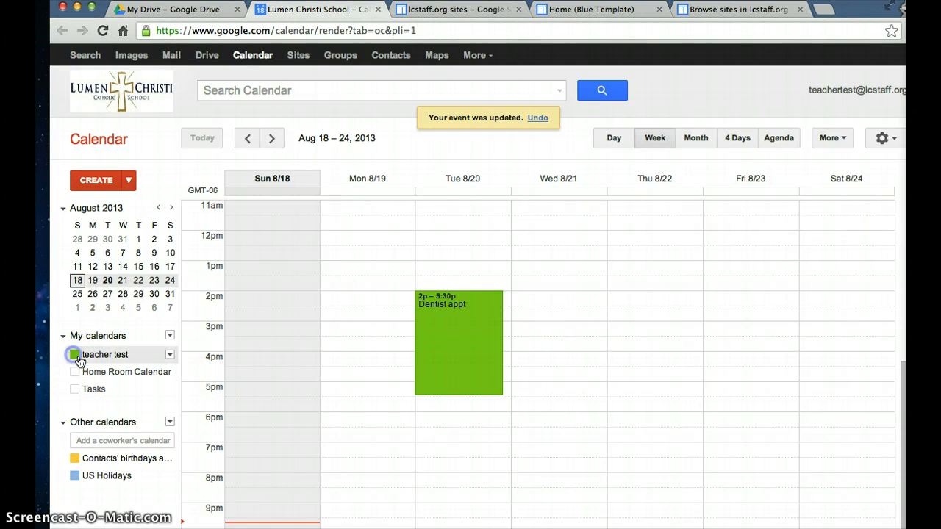
left_click(74, 354)
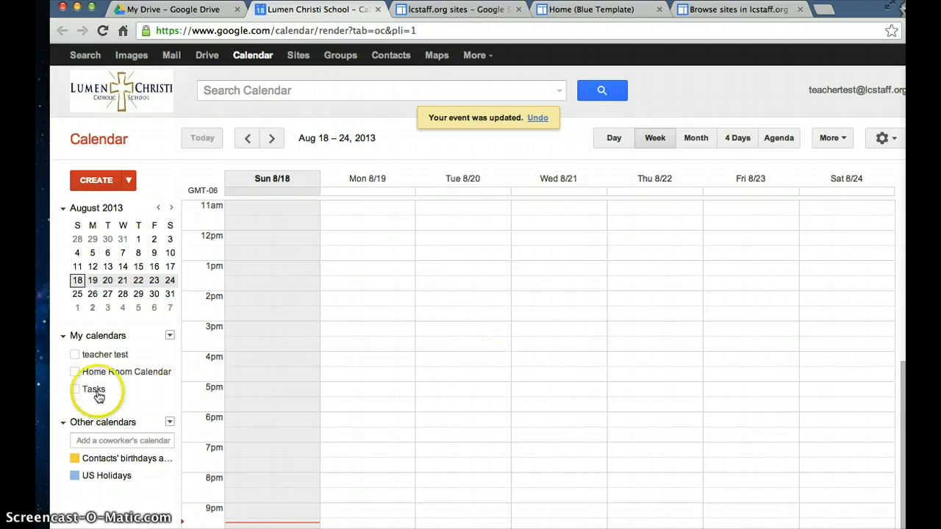
left_click(75, 372)
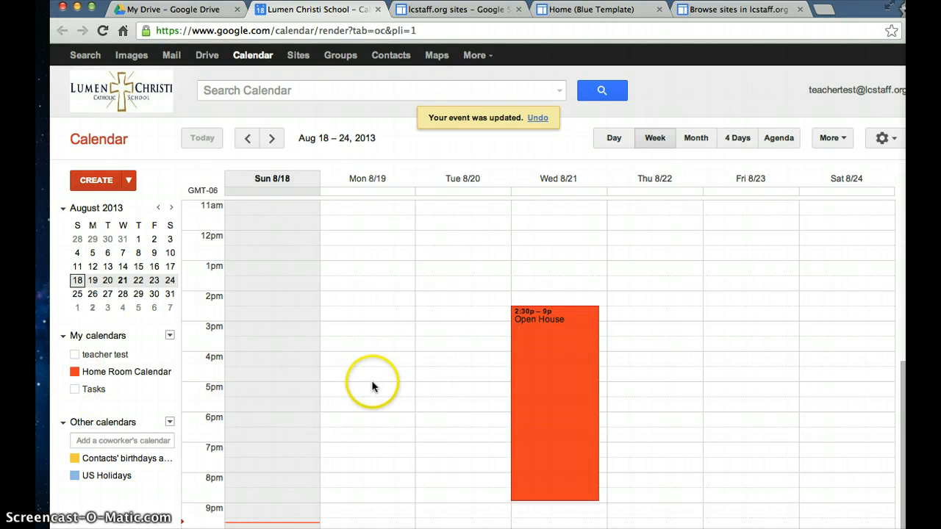
left_click(130, 388)
left_click(129, 388)
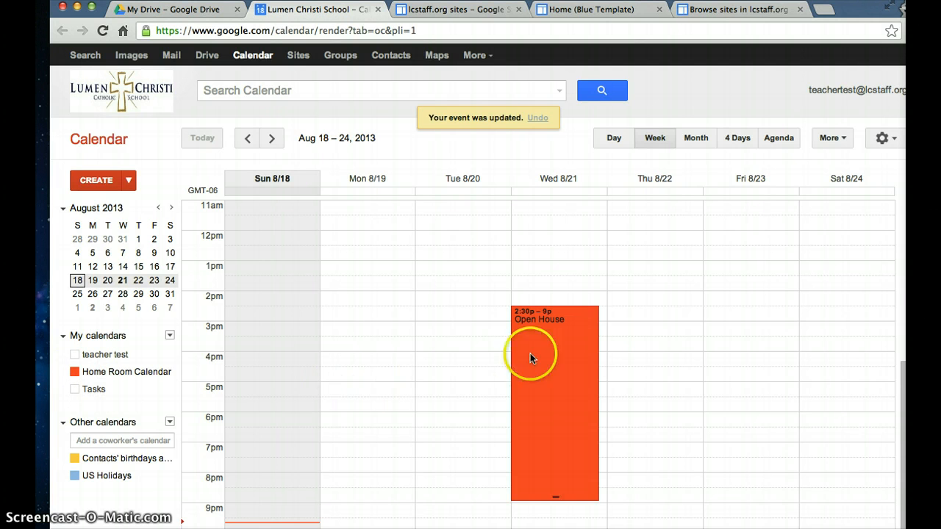
Step: Show the teacher test calendar again and hide the Home Room Calendar in the week view
left_click(74, 354)
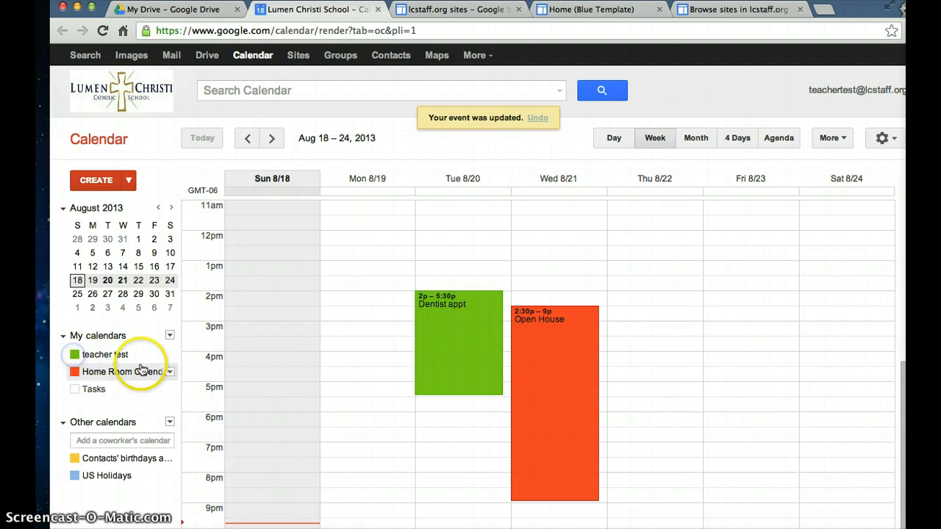
left_click(74, 373)
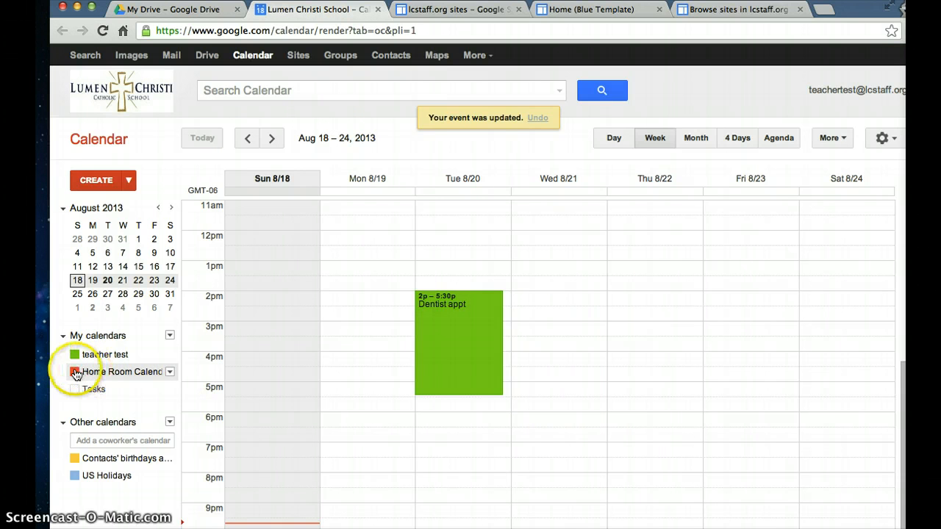
left_click(75, 373)
left_click(75, 373)
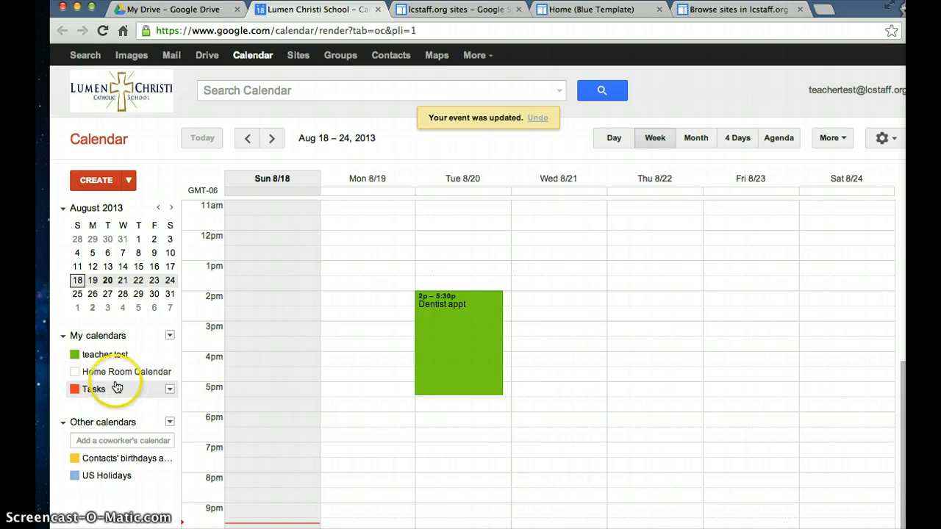
scroll(533, 342, "down", 1)
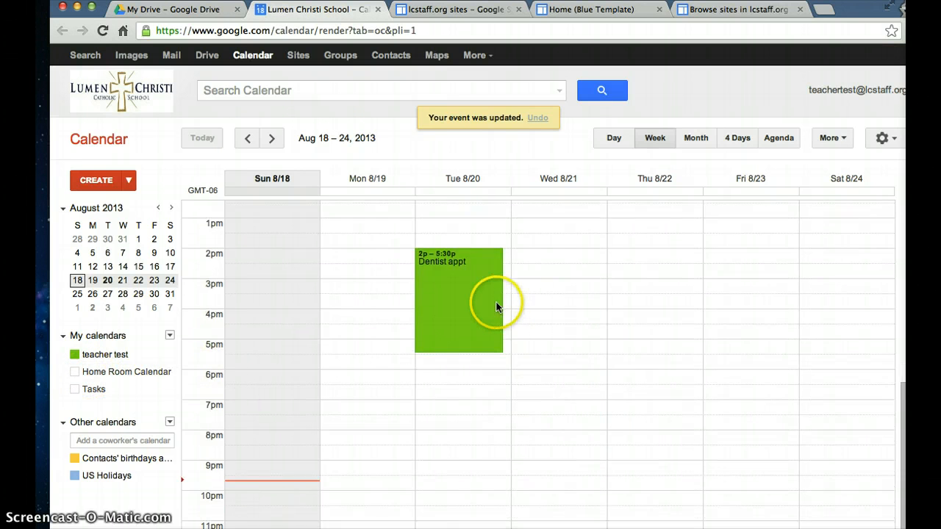
scroll(497, 304, "up", 4)
scroll(531, 328, "down", 2)
scroll(531, 330, "down", 2)
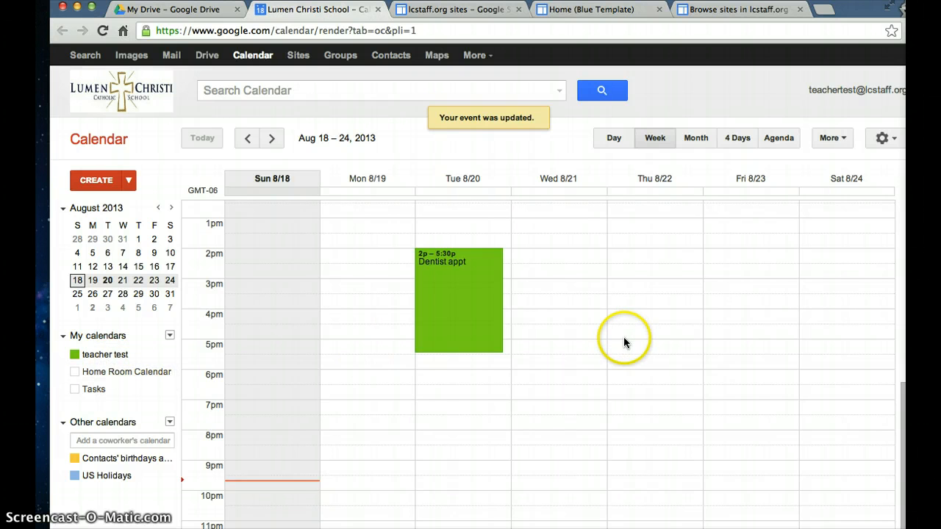
Step: Show the Home Room Calendar again alongside the teacher test calendar in the week view
scroll(623, 338, "up", 3)
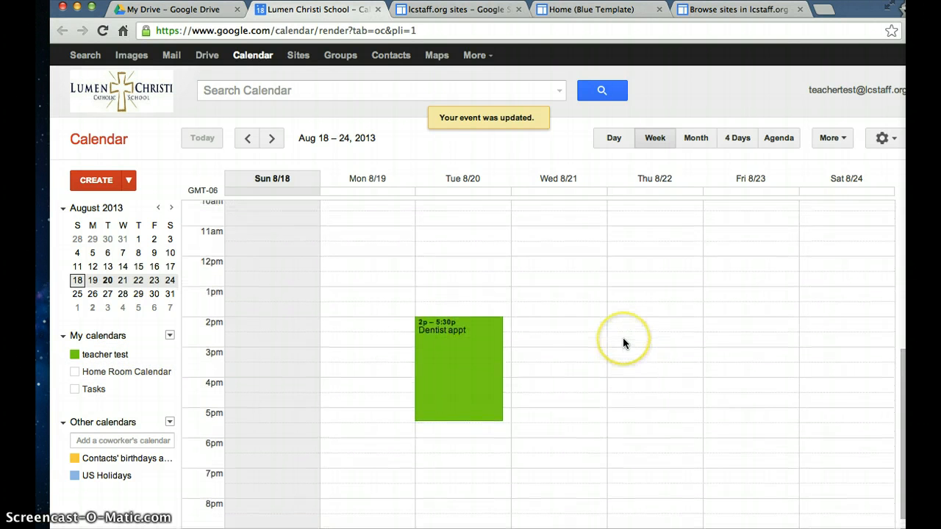
left_click(123, 370)
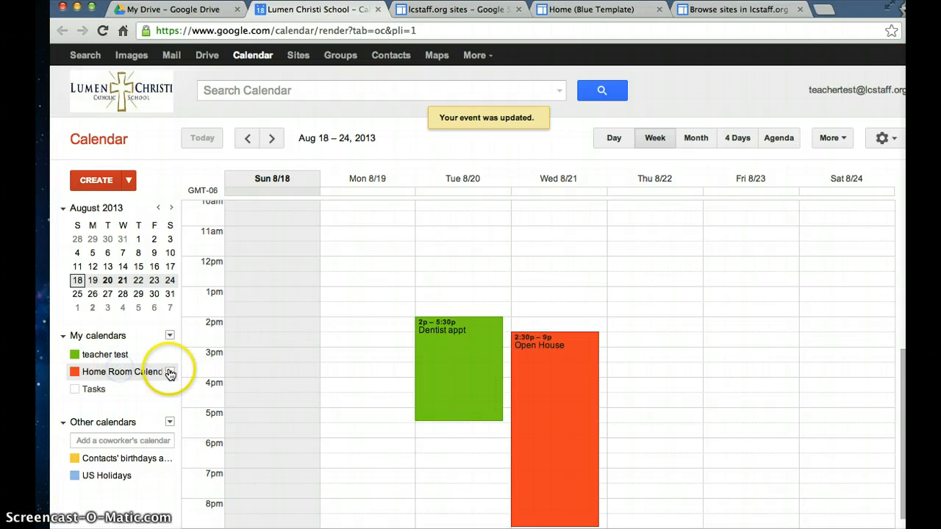
scroll(568, 362, "down", 3)
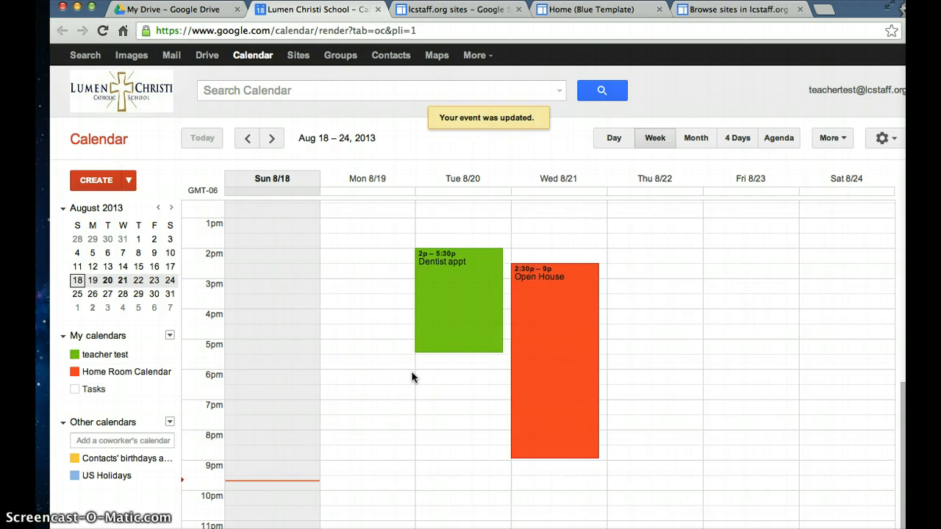
scroll(412, 376, "up", 2)
scroll(412, 374, "down", 2)
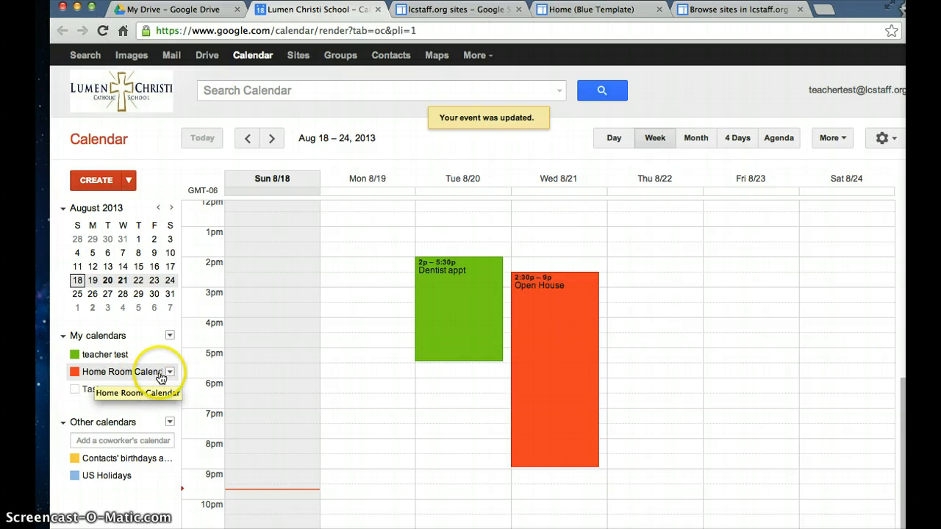
Step: Open the Home Room Calendar's settings, review its details and embed options, and return to the calendar
left_click(170, 373)
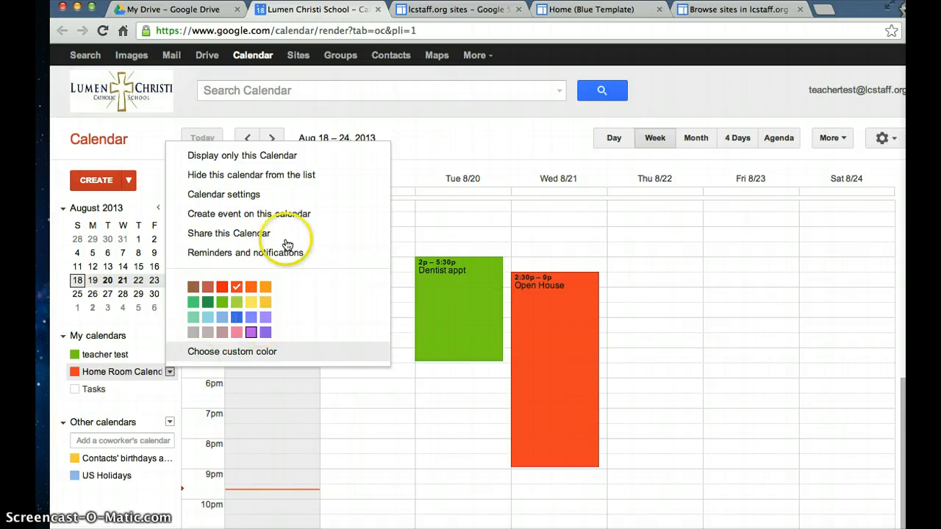
left_click(235, 195)
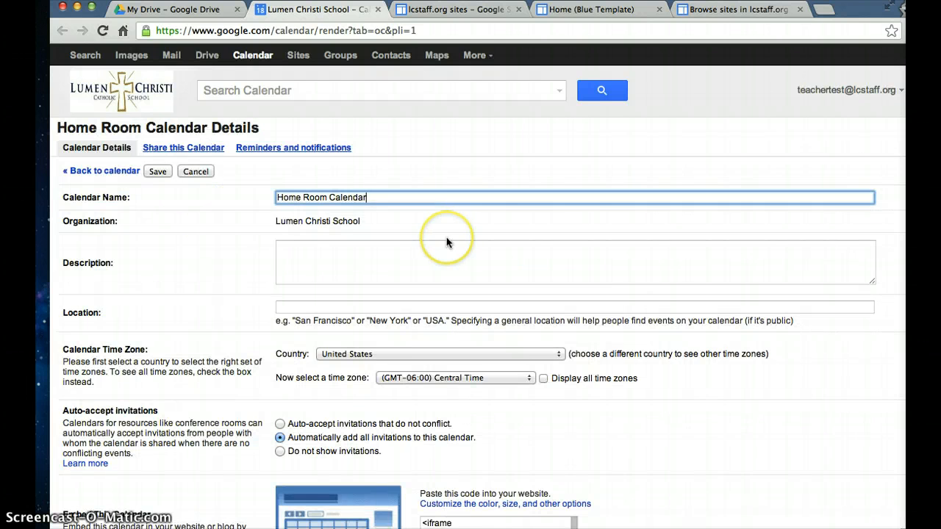
scroll(446, 242, "down", 5)
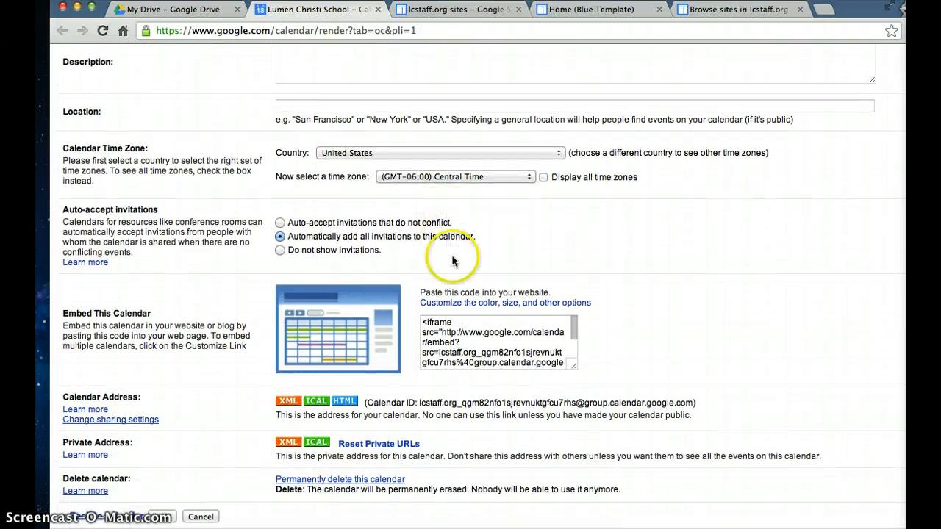
scroll(436, 221, "up", 5)
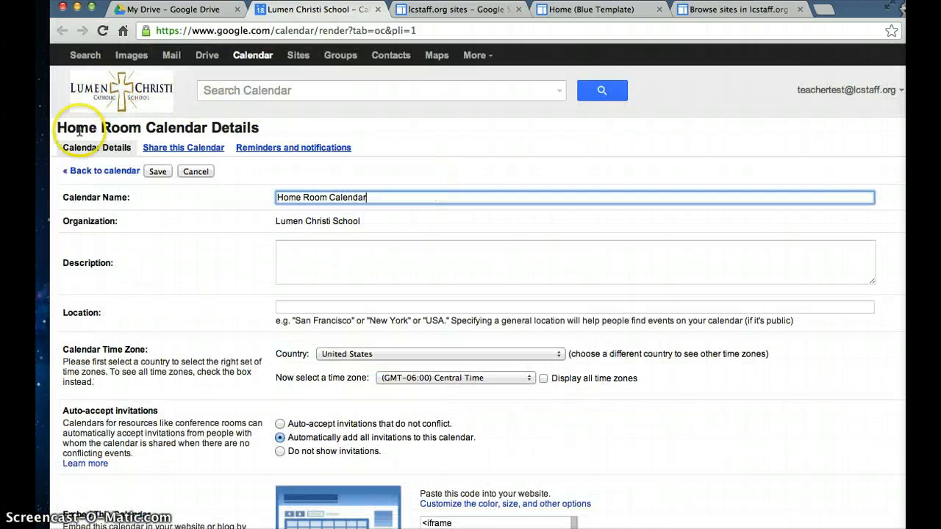
left_click(84, 171)
scroll(247, 333, "down", 1)
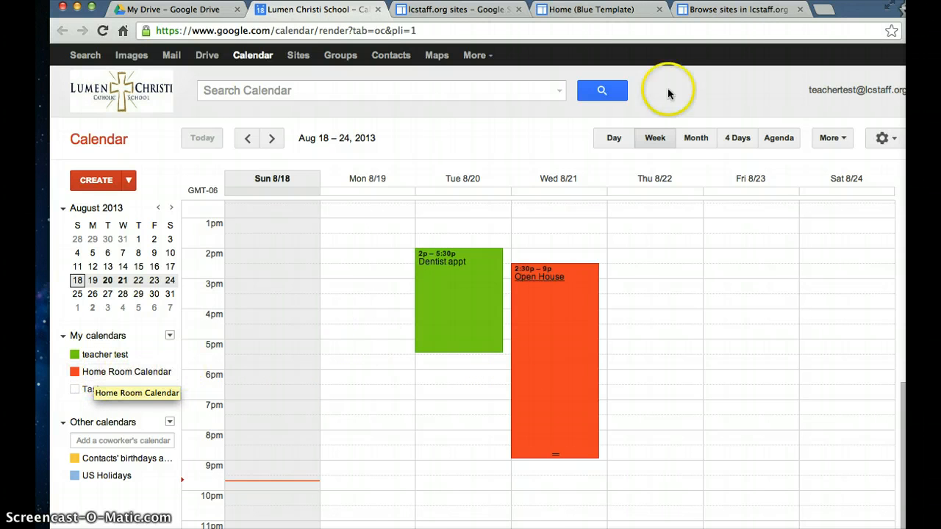
Step: Switch to the Blue Template site in Google Sites and examine its Home page with the classroom news section
left_click(713, 14)
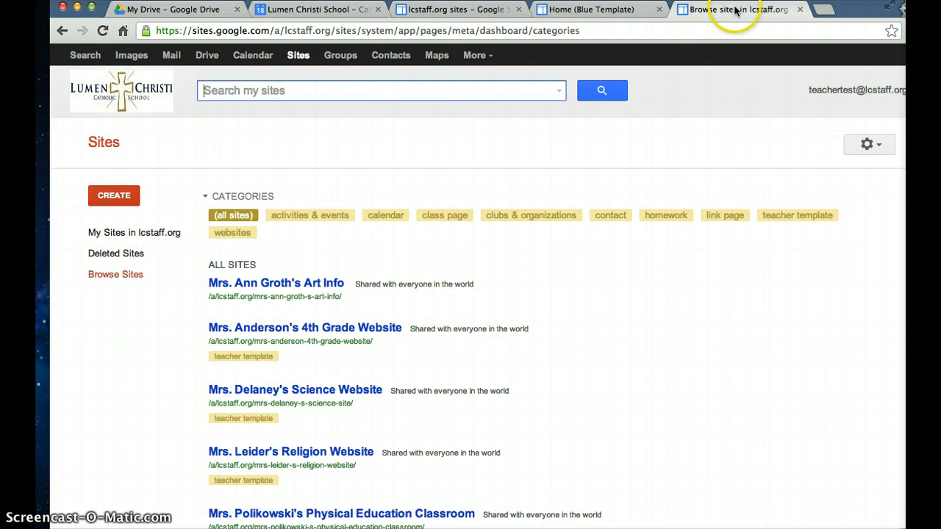
left_click(590, 9)
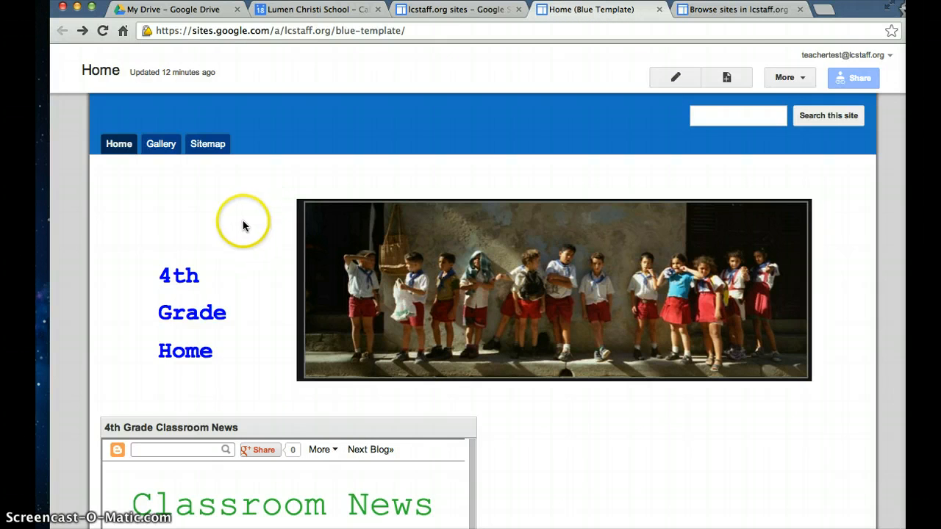
scroll(244, 225, "down", 4)
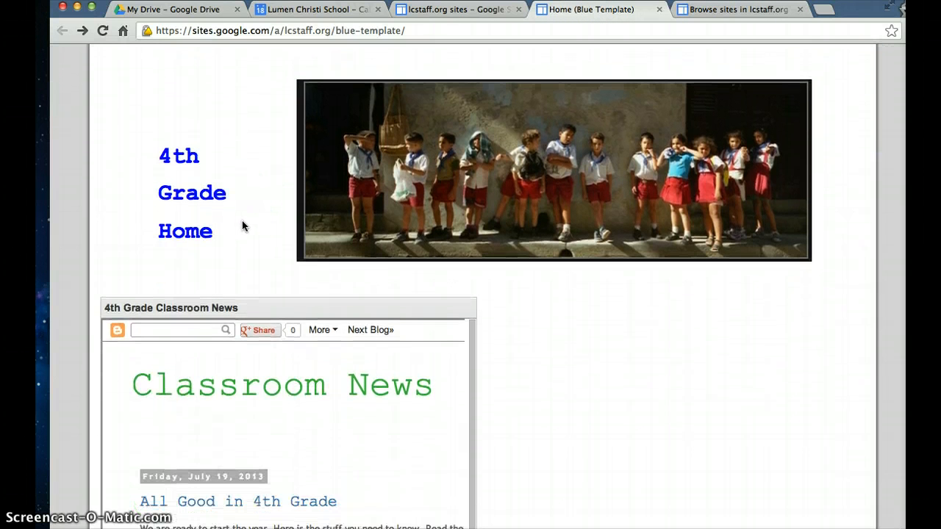
scroll(242, 220, "down", 4)
left_click(491, 257)
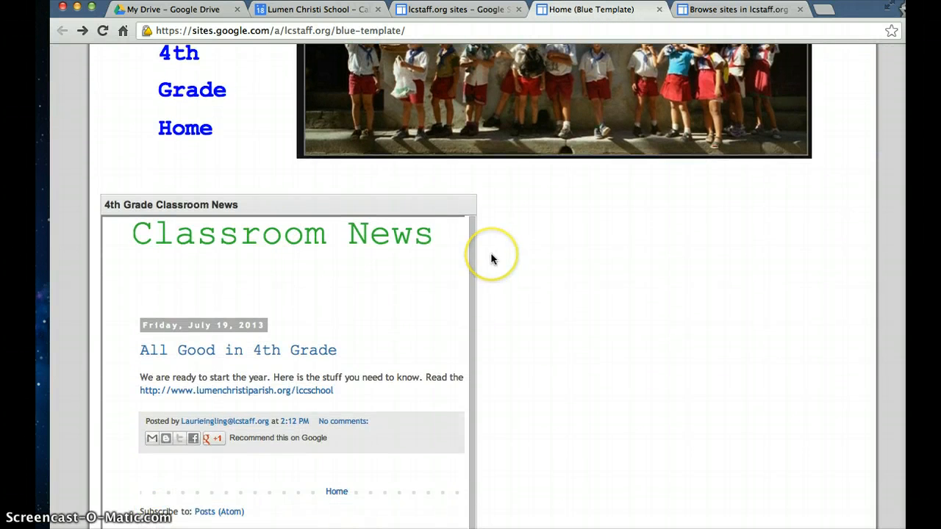
scroll(491, 257, "down", 6)
scroll(491, 255, "up", 12)
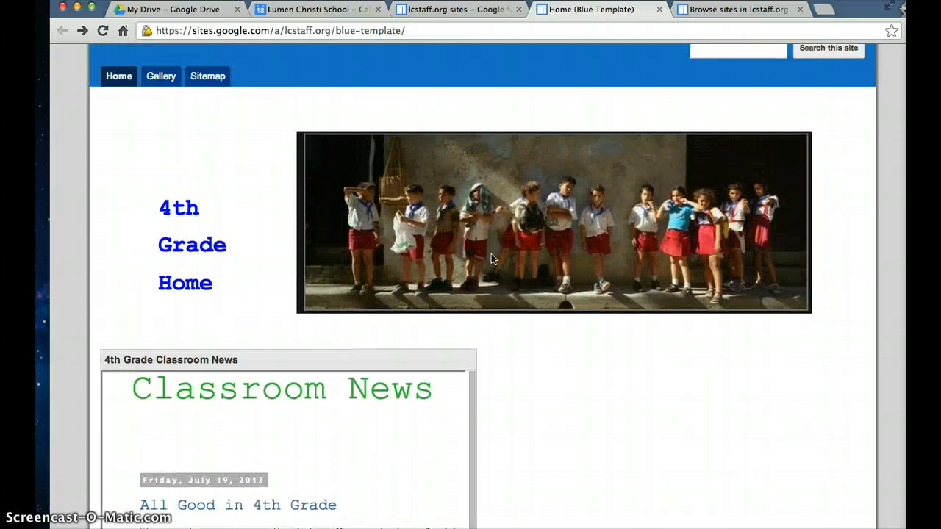
scroll(491, 253, "down", 2)
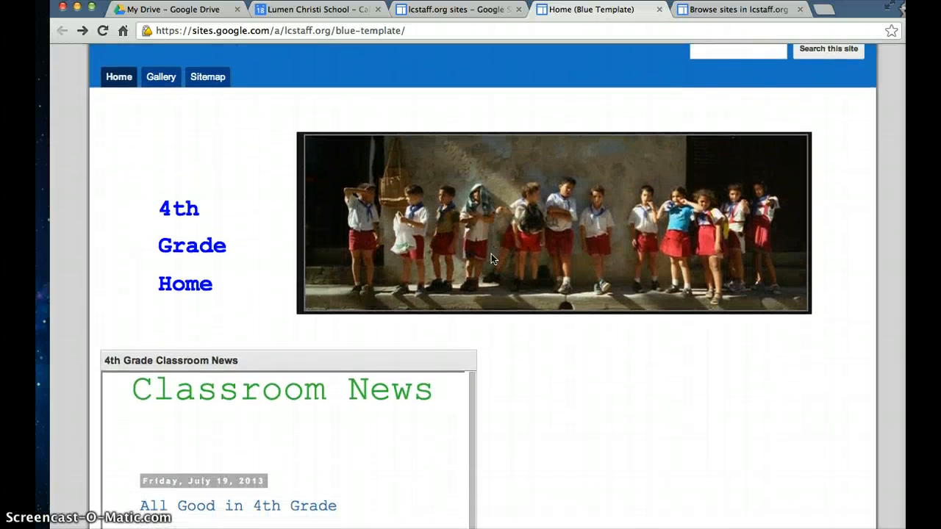
scroll(491, 253, "up", 3)
left_click(431, 221)
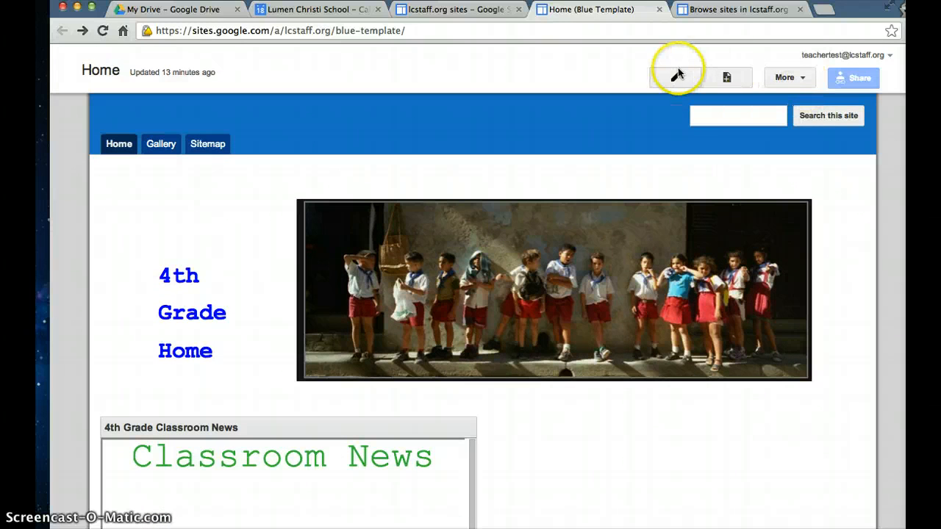
Step: Open the Home page for editing and examine its heading text box, Embed Blogger gadget and empty column
left_click(676, 76)
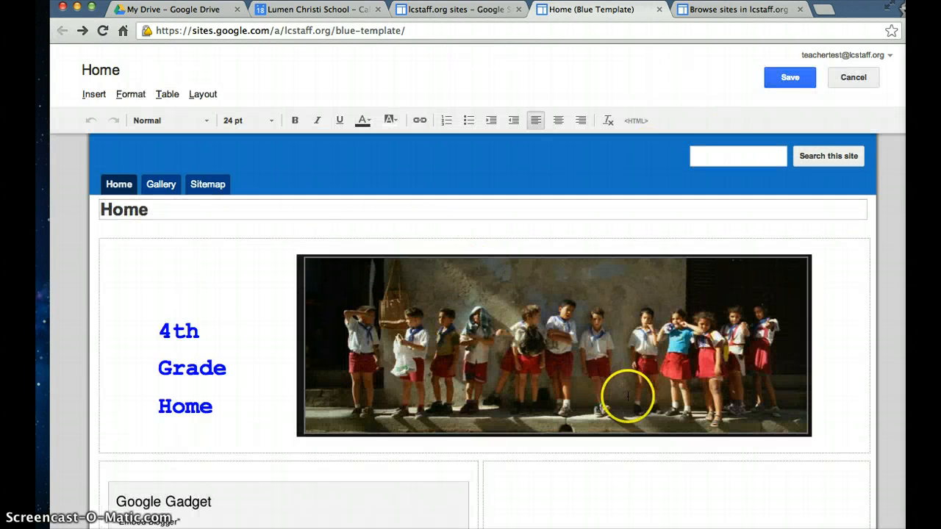
scroll(627, 396, "down", 2)
scroll(627, 396, "up", 2)
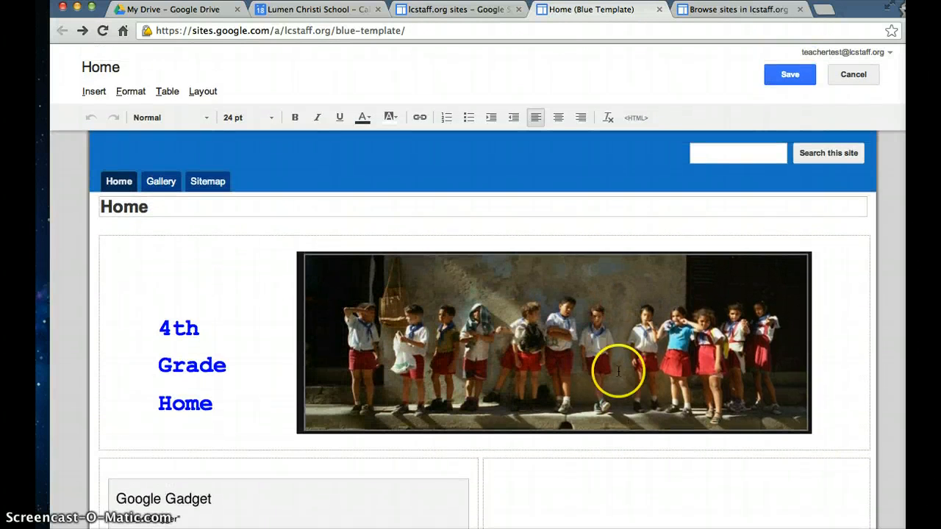
left_click(259, 334)
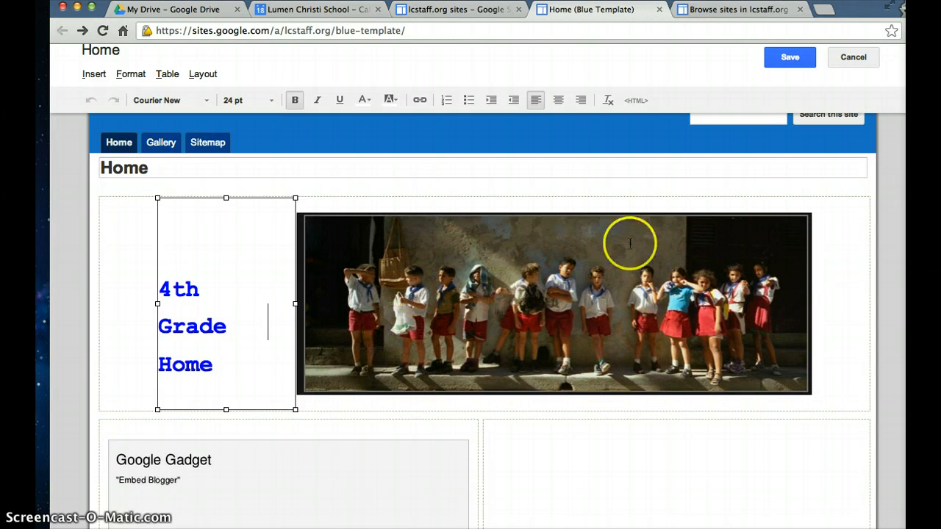
left_click(410, 435)
left_click(569, 440)
scroll(566, 441, "down", 5)
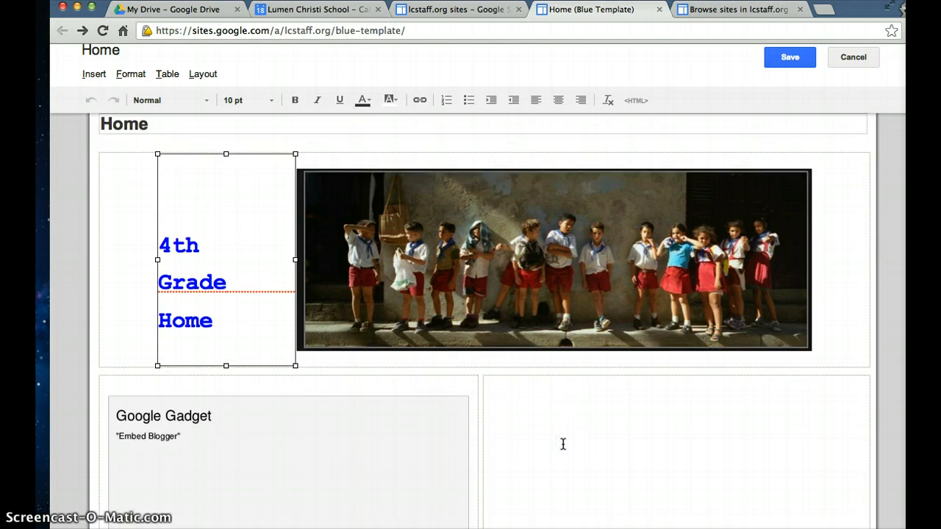
left_click(344, 356)
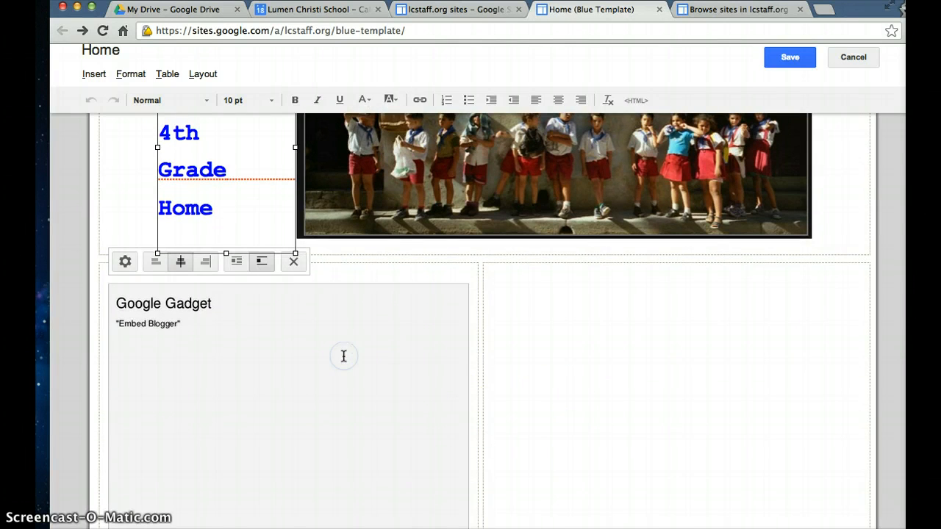
scroll(360, 346, "down", 4)
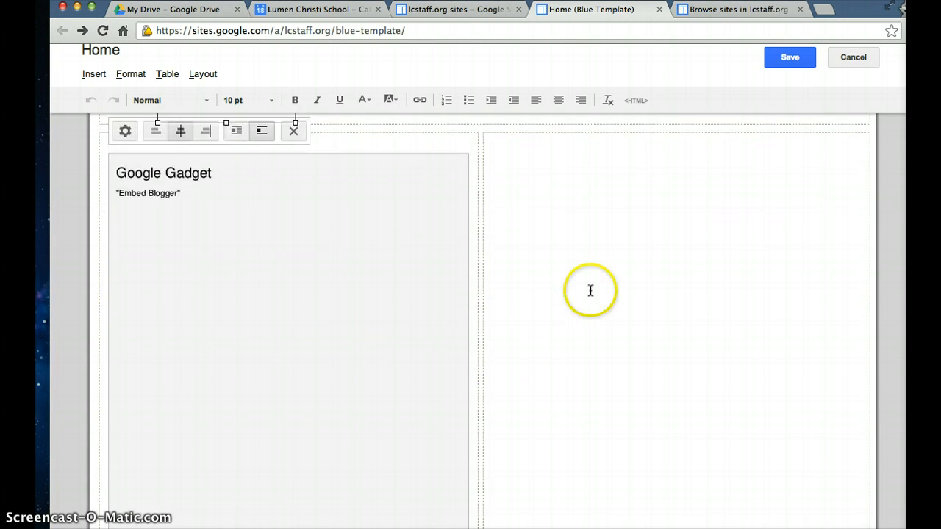
left_click(590, 290)
scroll(594, 254, "down", 3)
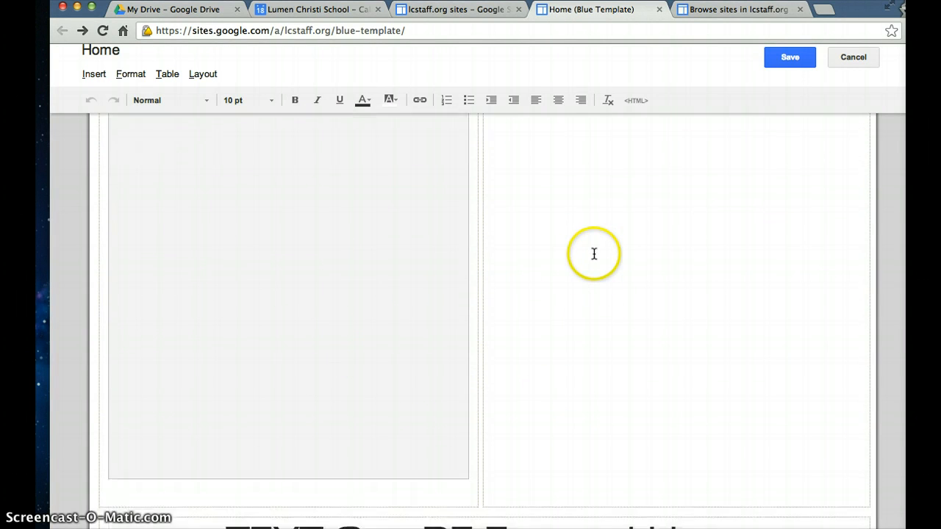
scroll(593, 254, "up", 6)
scroll(600, 294, "up", 5)
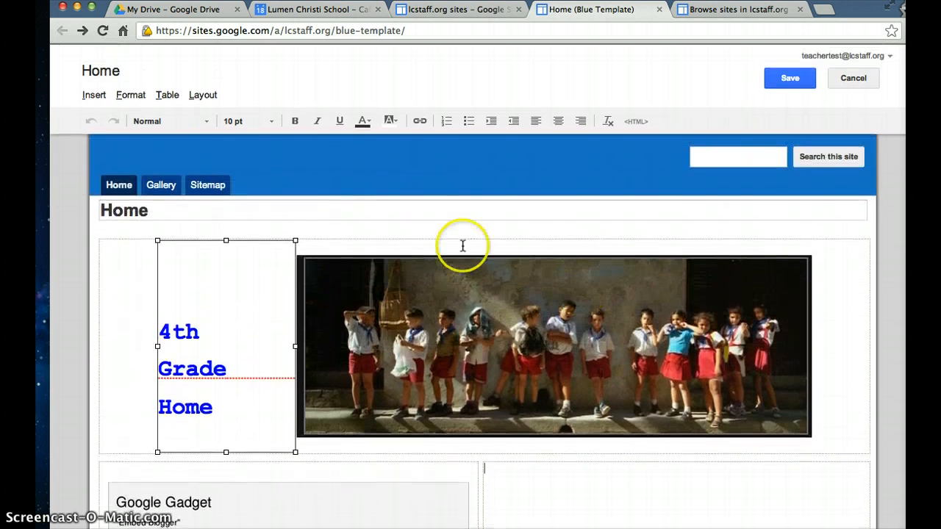
Step: Review the available page layouts for the Home page and leave the editor without saving
left_click(198, 93)
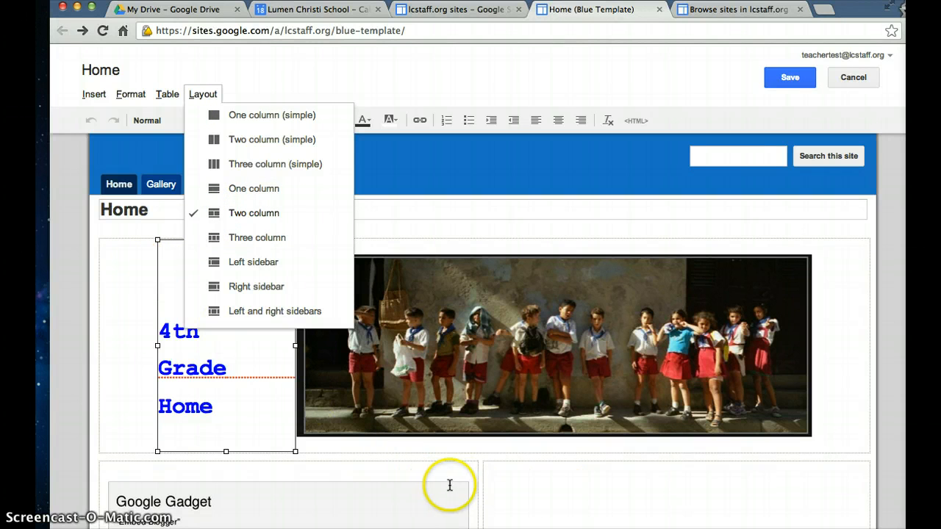
scroll(494, 474, "down", 5)
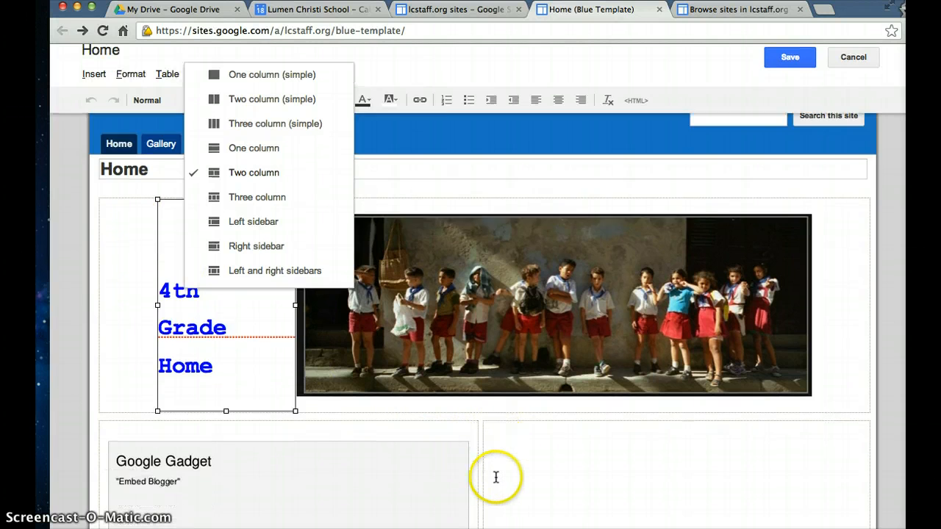
scroll(524, 362, "up", 4)
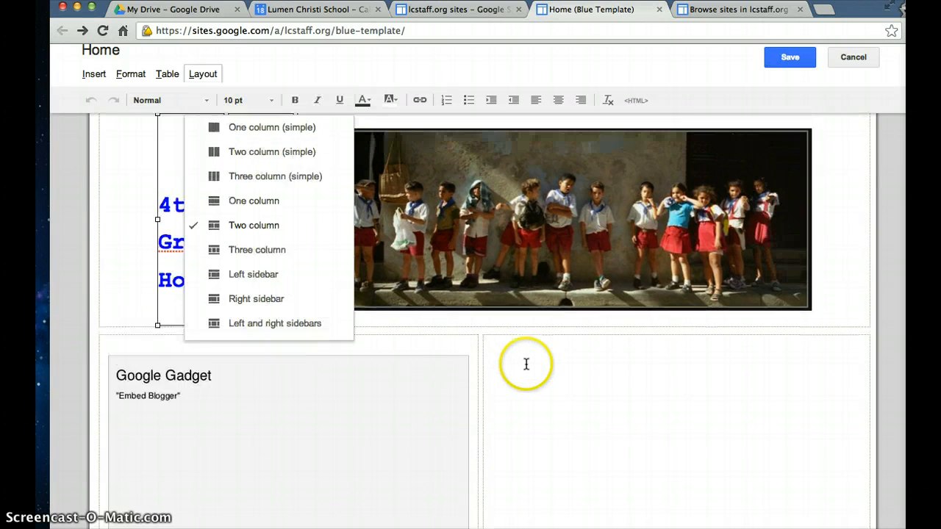
scroll(524, 364, "up", 1)
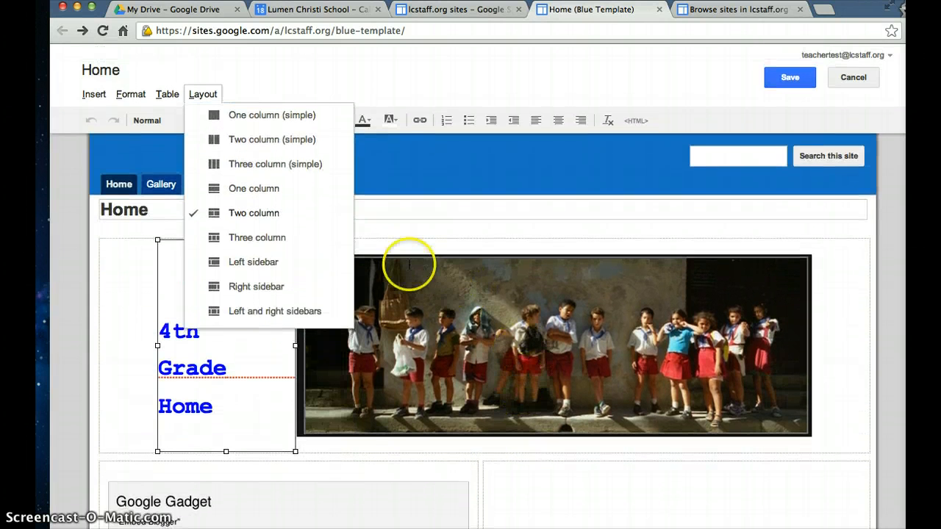
left_click(406, 234)
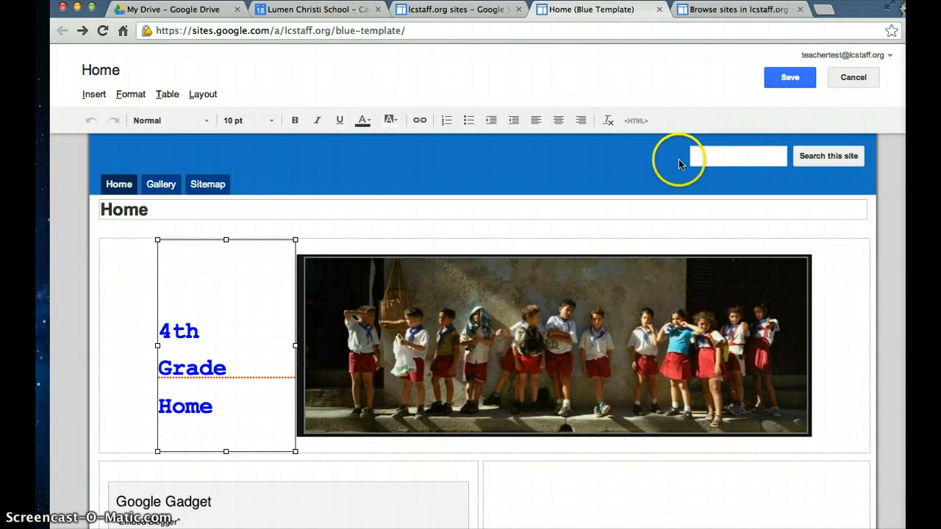
left_click(851, 79)
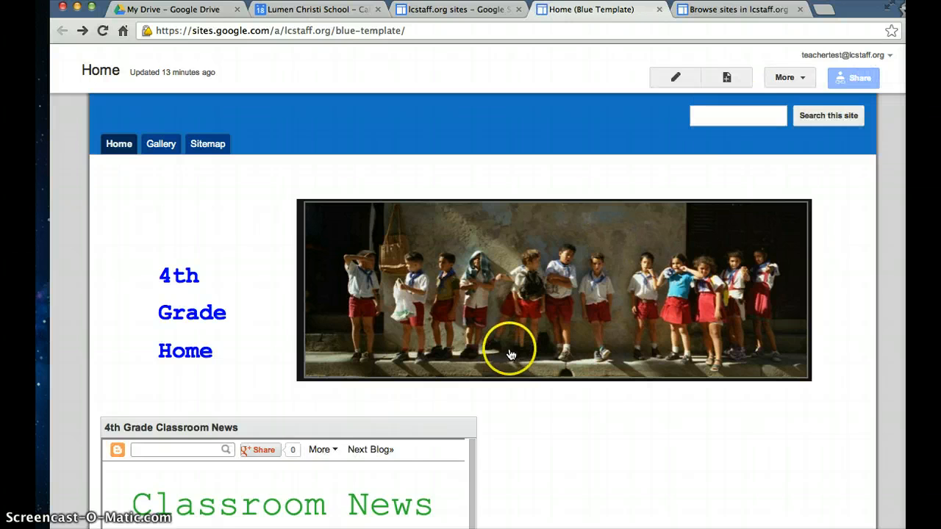
Step: Open the Home page for editing and choose the Home Room Calendar to insert in the empty column beside the Embed Blogger gadget
left_click(673, 78)
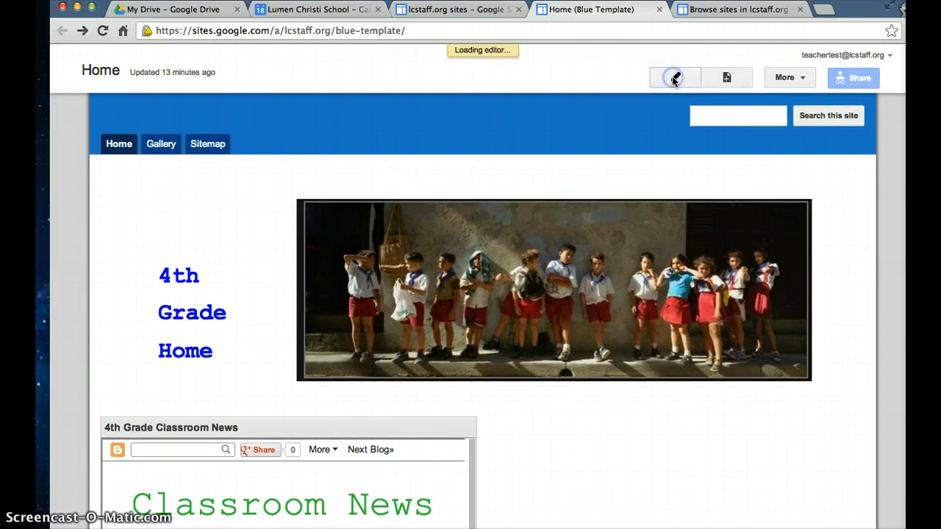
scroll(506, 352, "down", 5)
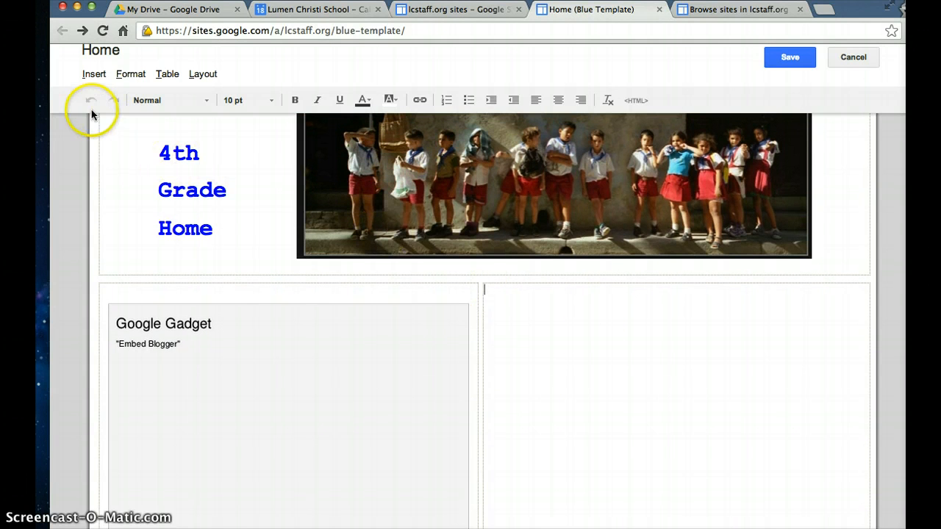
left_click(93, 74)
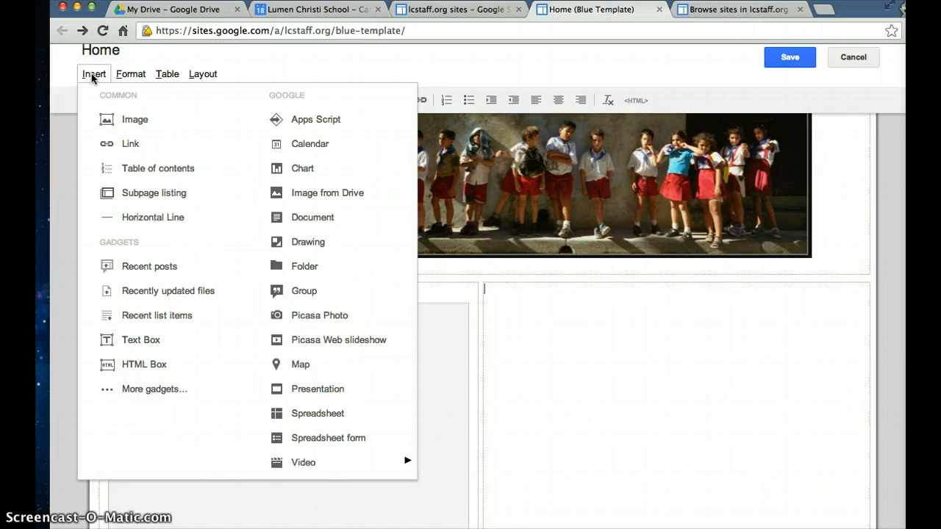
left_click(312, 146)
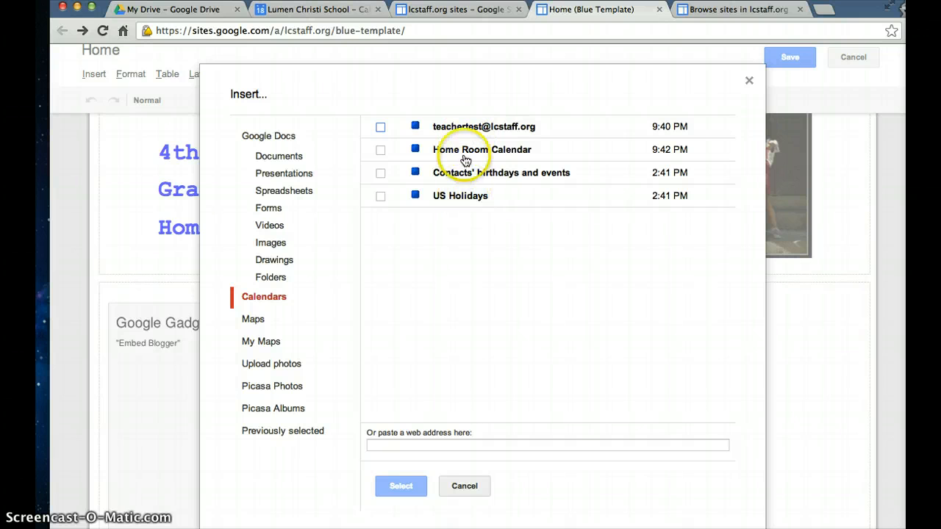
left_click(379, 151)
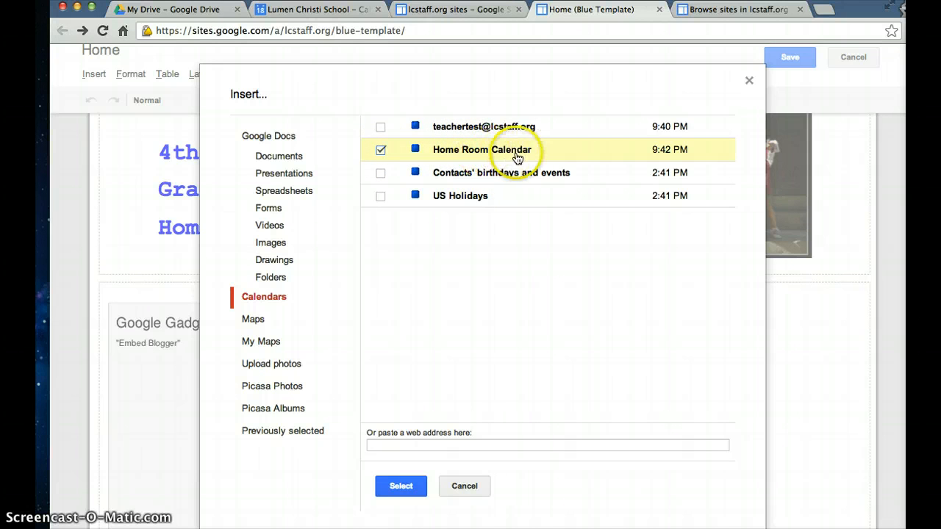
left_click(402, 488)
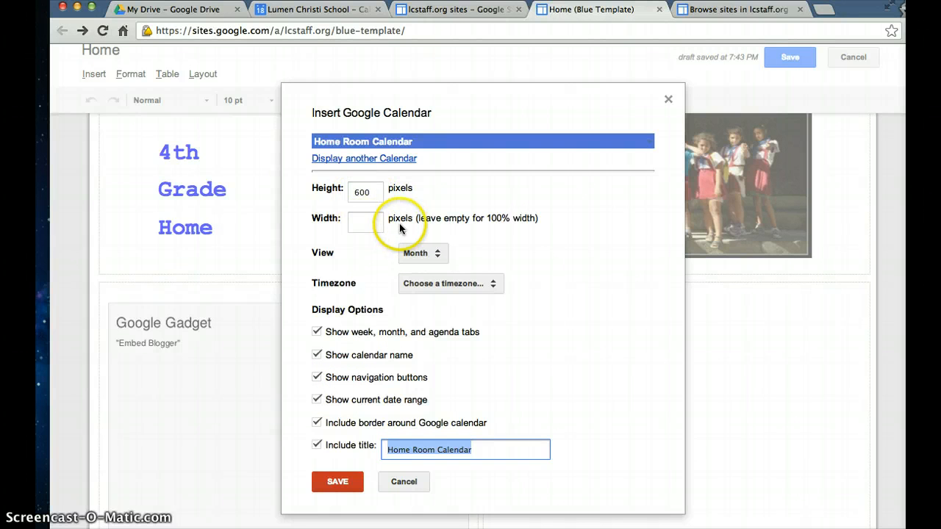
Step: Insert the calendar with a height of 600 pixels, Month view, all display options and the title Home Room Calendar
left_click(359, 193)
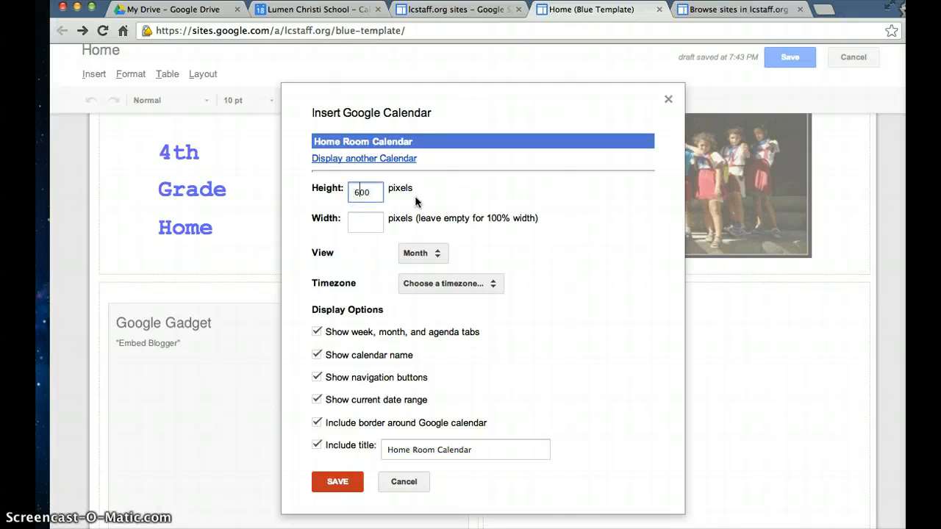
left_click(420, 253)
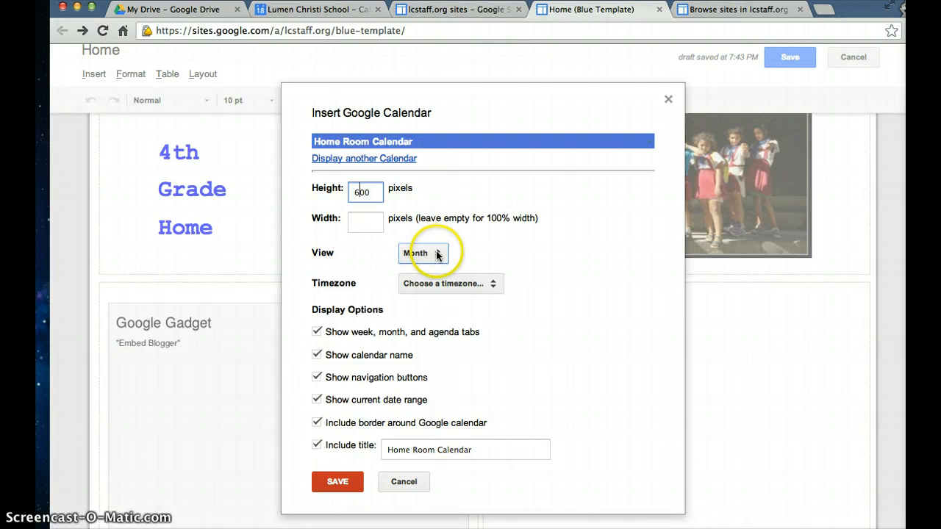
left_click(434, 254)
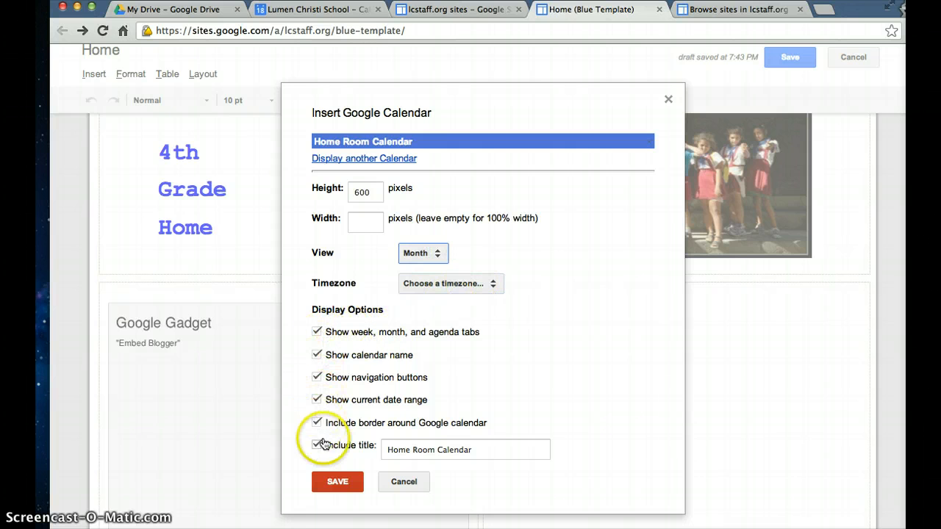
left_click(337, 484)
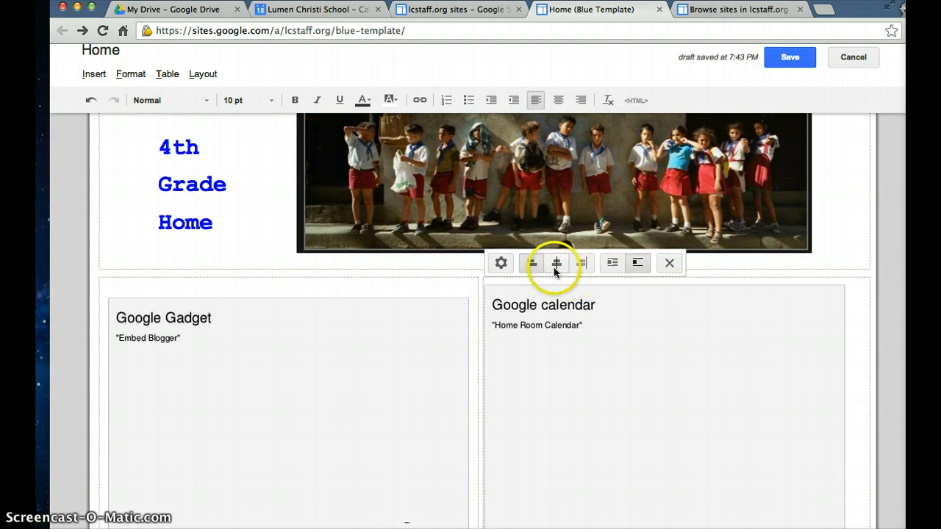
Step: Center the embedded Home Room Calendar within its column
left_click(554, 271)
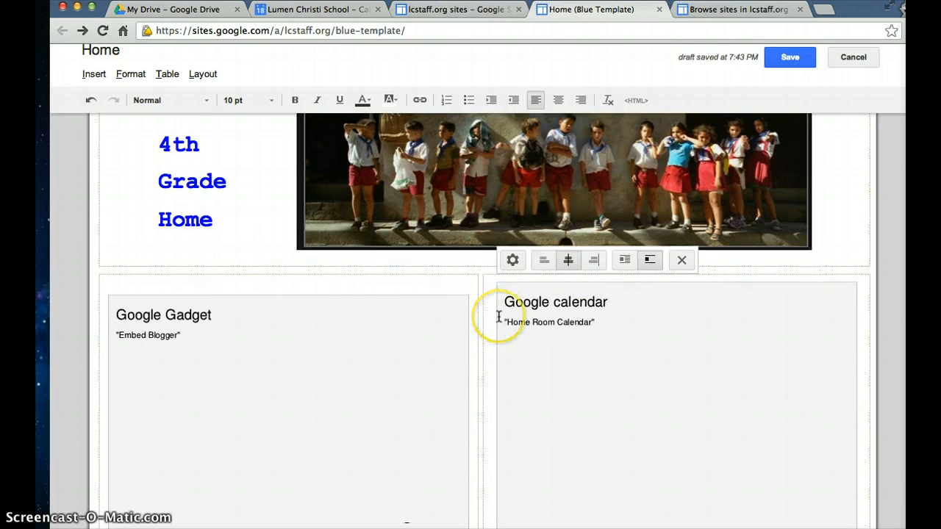
scroll(498, 317, "down", 3)
scroll(498, 316, "up", 1)
scroll(499, 316, "up", 1)
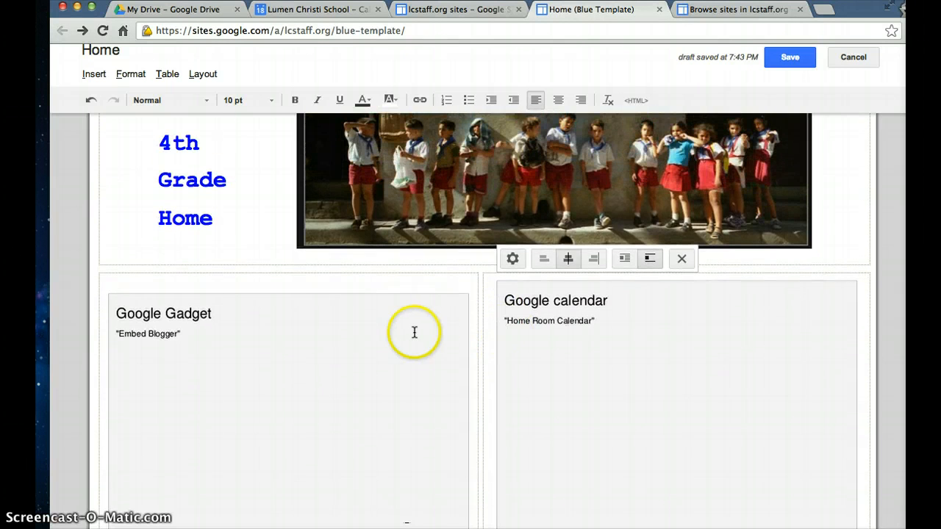
left_click(413, 332)
left_click(720, 346)
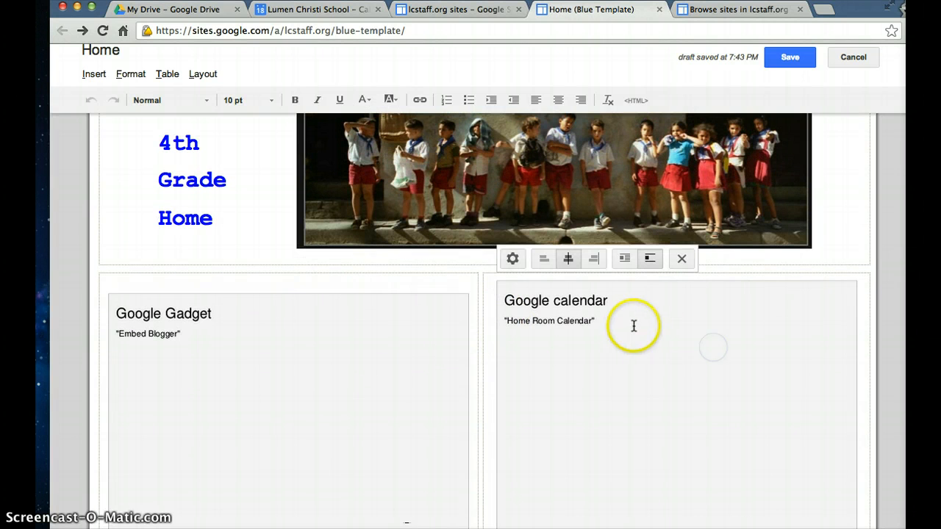
Step: Review the embedded calendar's properties, keep its existing settings and save the Home page
left_click(514, 259)
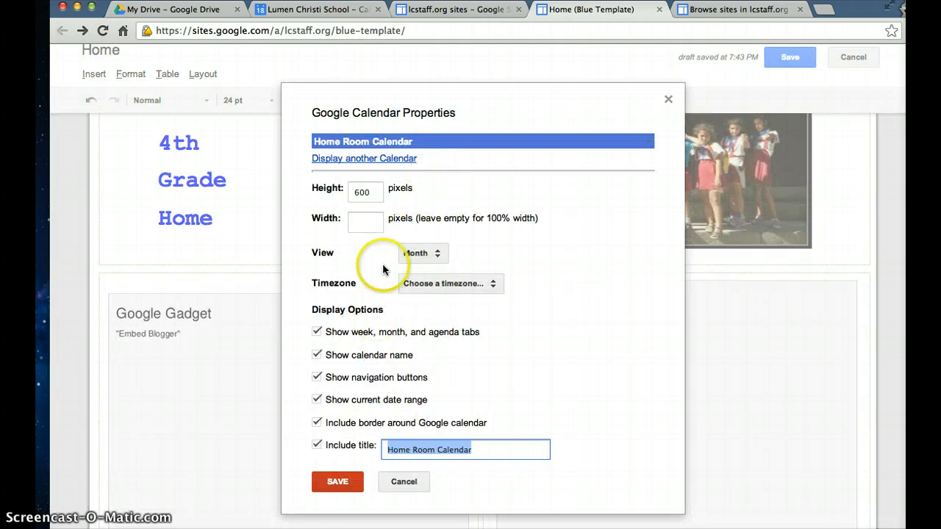
left_click(350, 481)
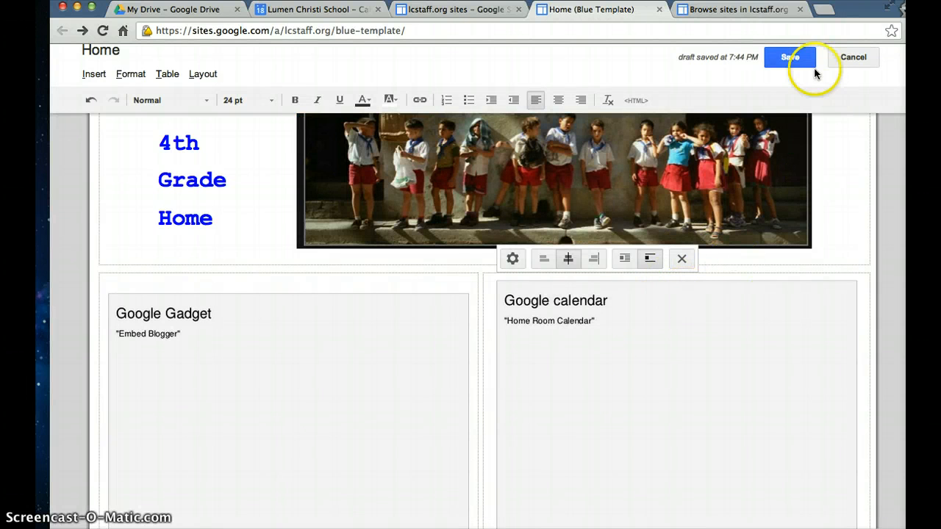
left_click(789, 57)
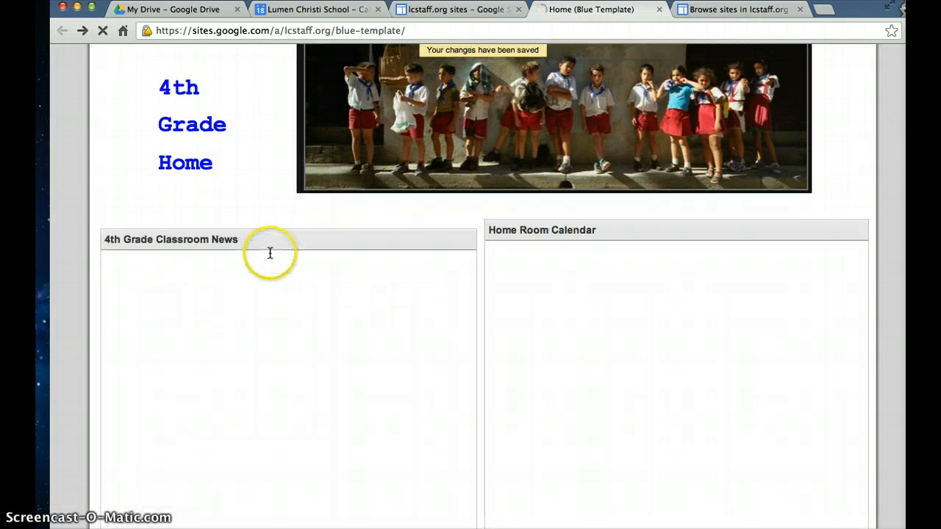
Step: Examine the embedded calendar on the saved Home page, including the details of its August 21 event
scroll(599, 346, "down", 4)
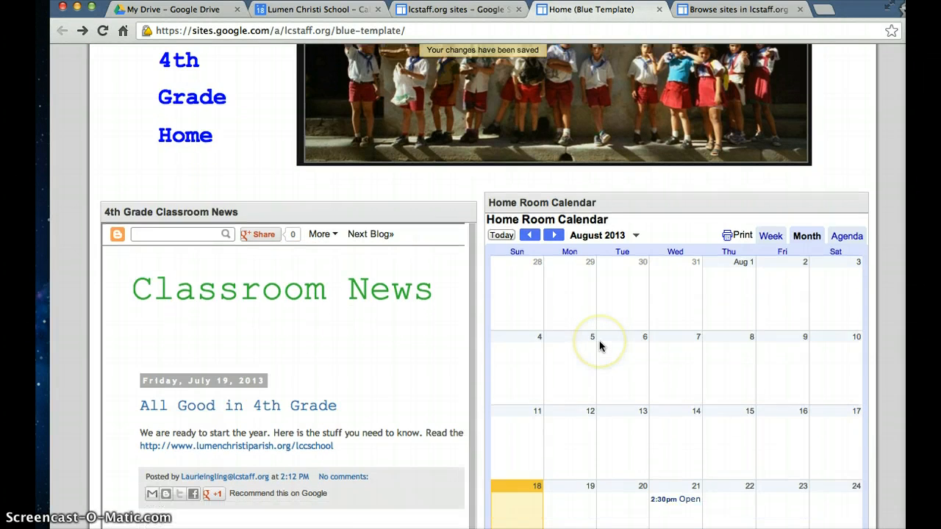
scroll(599, 346, "down", 1)
left_click(662, 370)
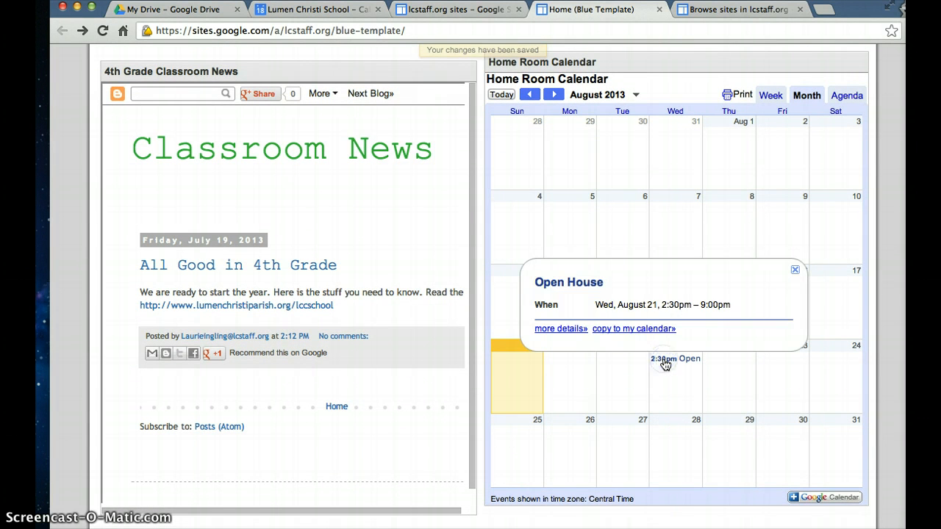
scroll(663, 363, "down", 1)
left_click(630, 340)
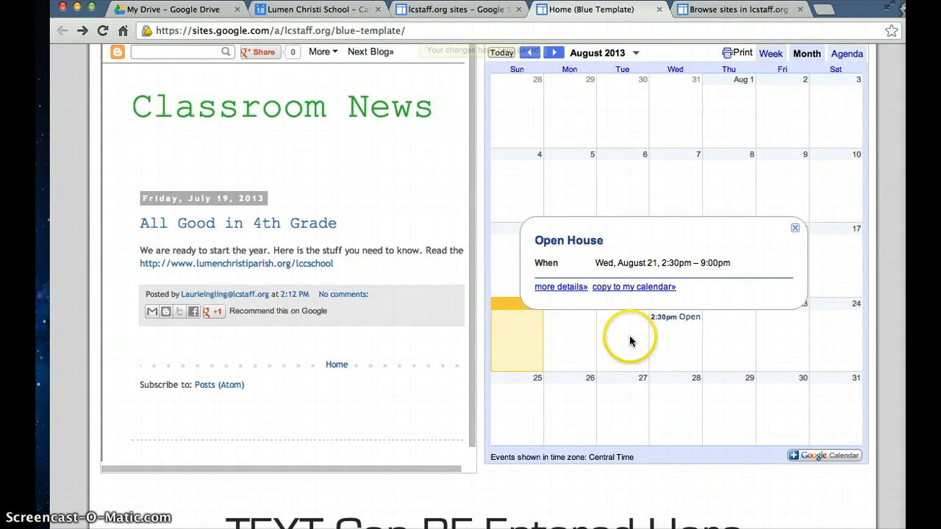
scroll(630, 340, "up", 2)
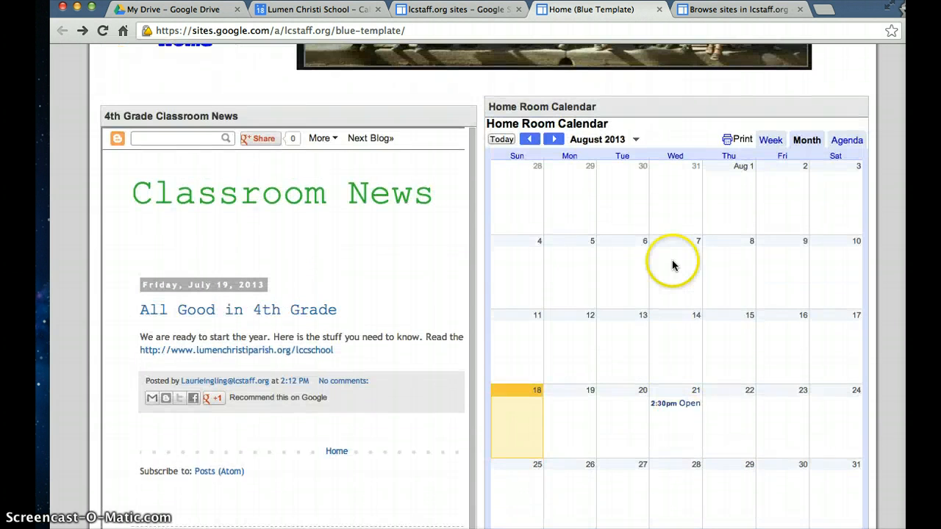
scroll(673, 239, "up", 2)
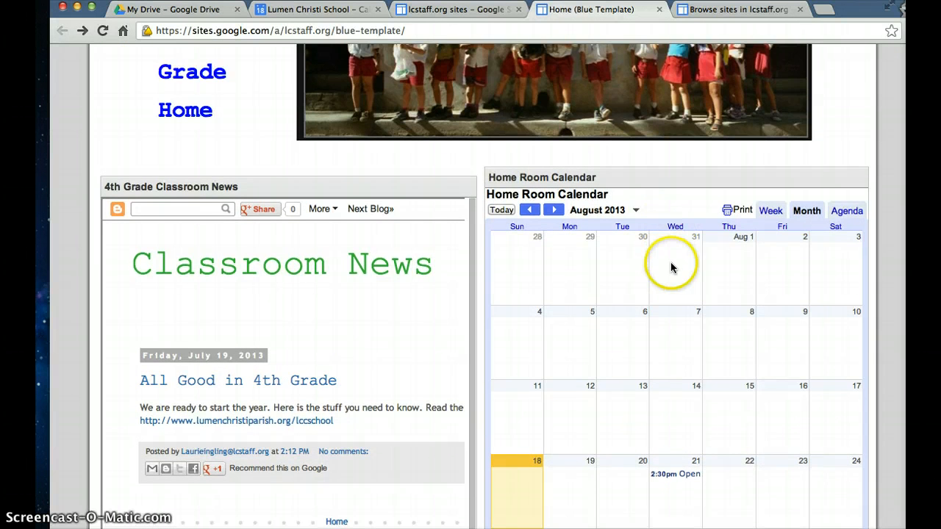
scroll(670, 265, "down", 5)
scroll(670, 268, "up", 5)
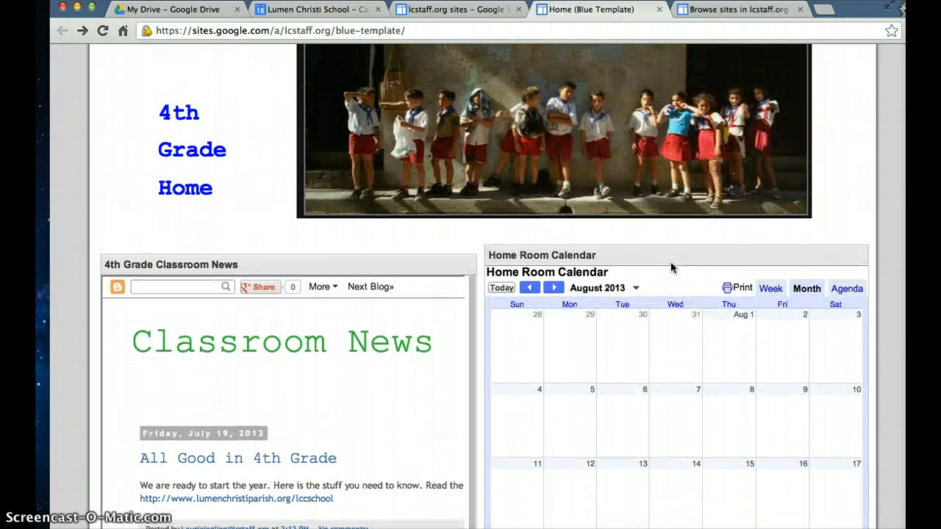
scroll(614, 318, "up", 3)
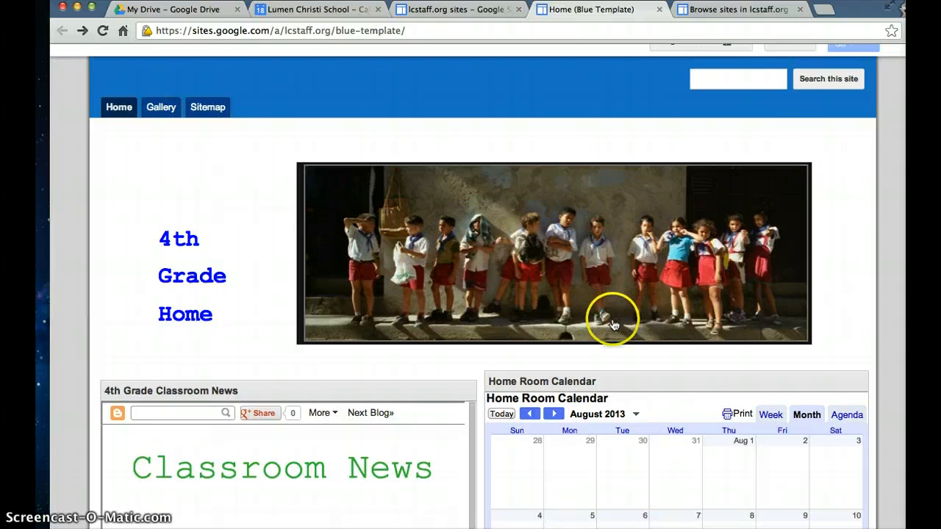
scroll(612, 320, "up", 2)
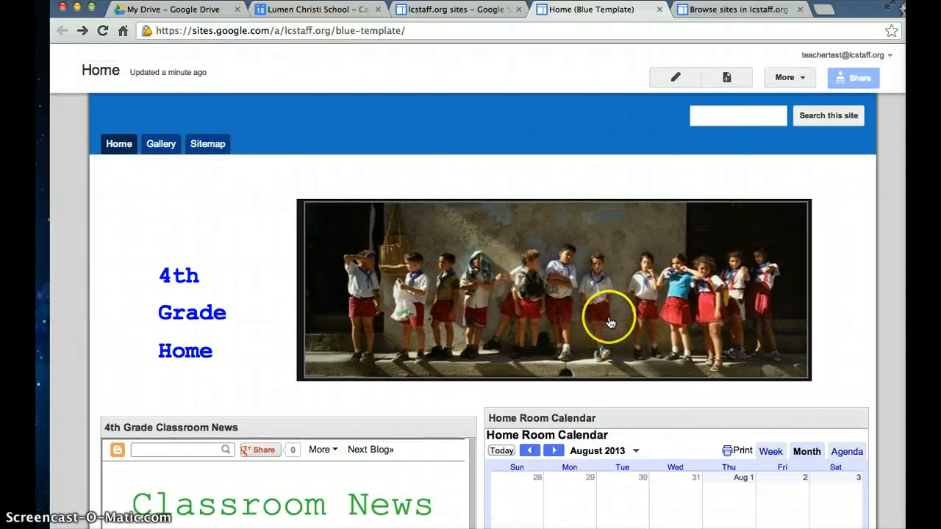